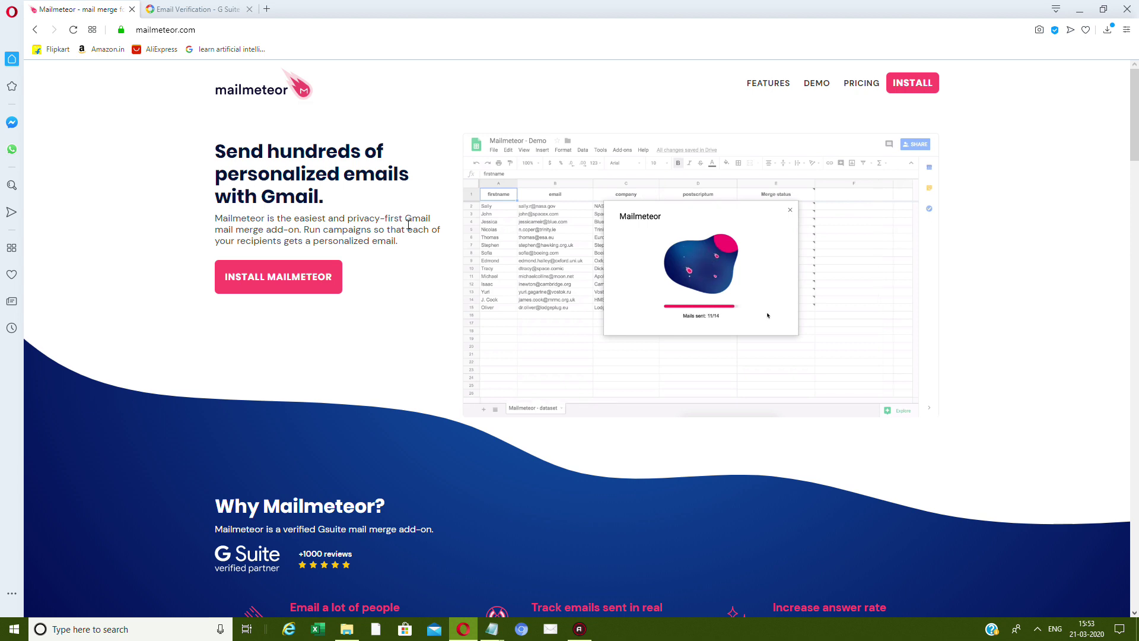
Highlight Mailmeteor's description of Gmail mail merge and its 'Email a lot of people quickly' heading.
left_click_drag(402, 218, 432, 217)
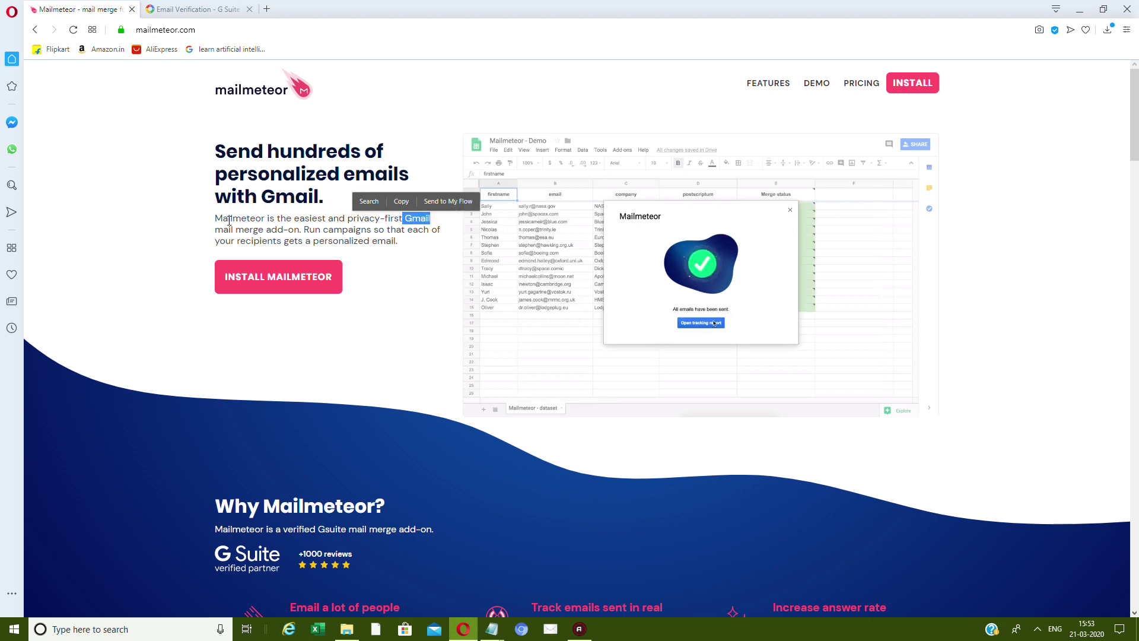
left_click_drag(215, 219, 318, 230)
left_click(342, 221)
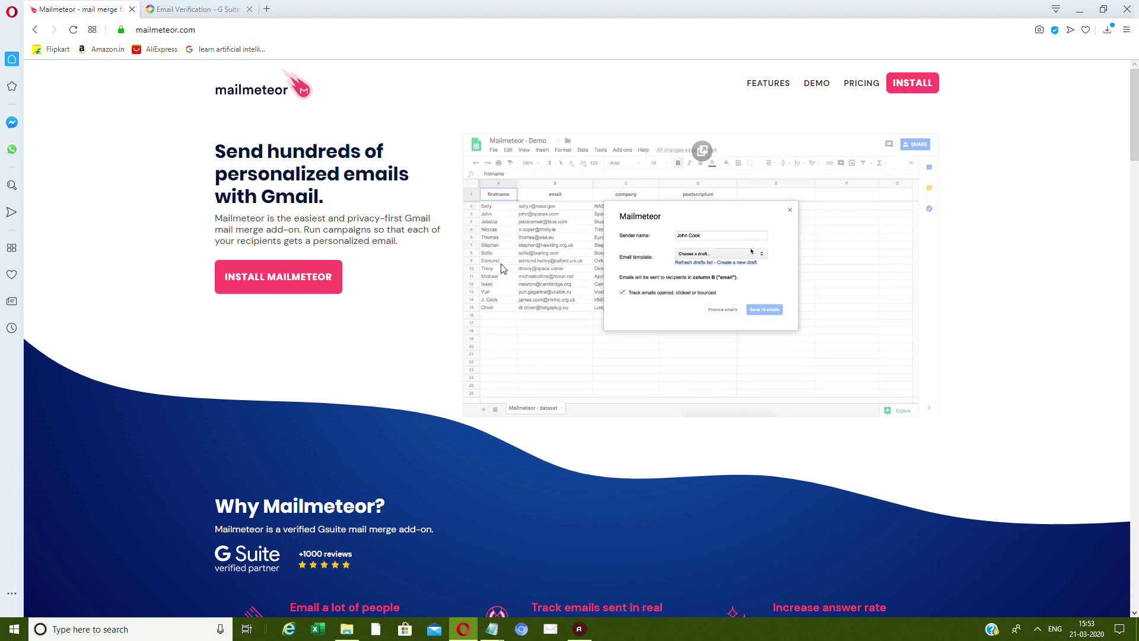
scroll(501, 268, "down", 6)
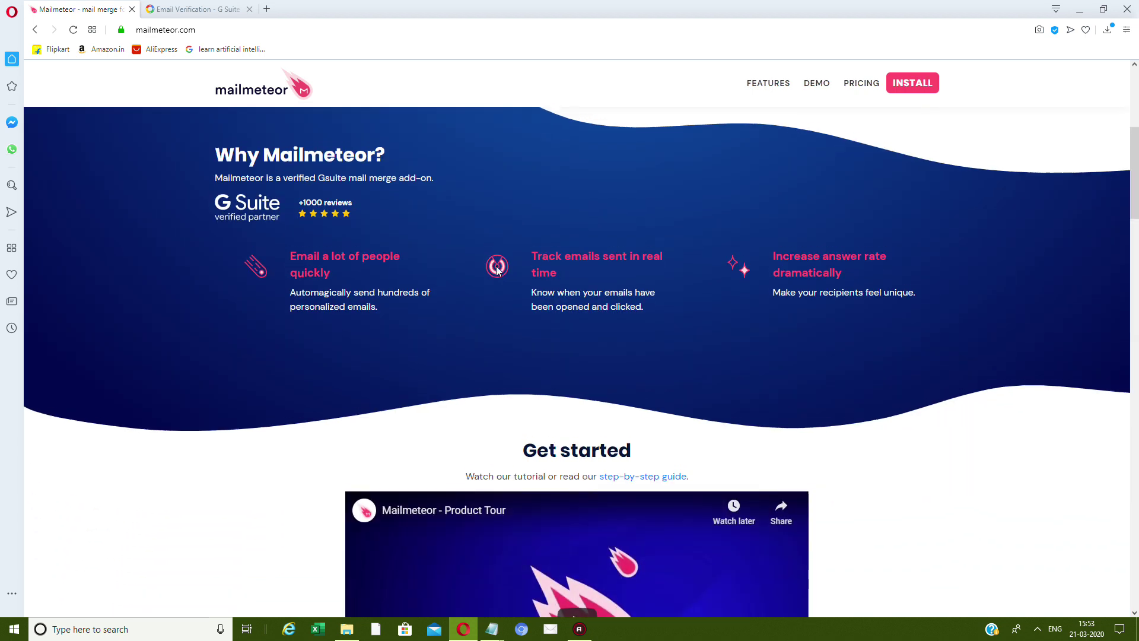
scroll(497, 270, "up", 6)
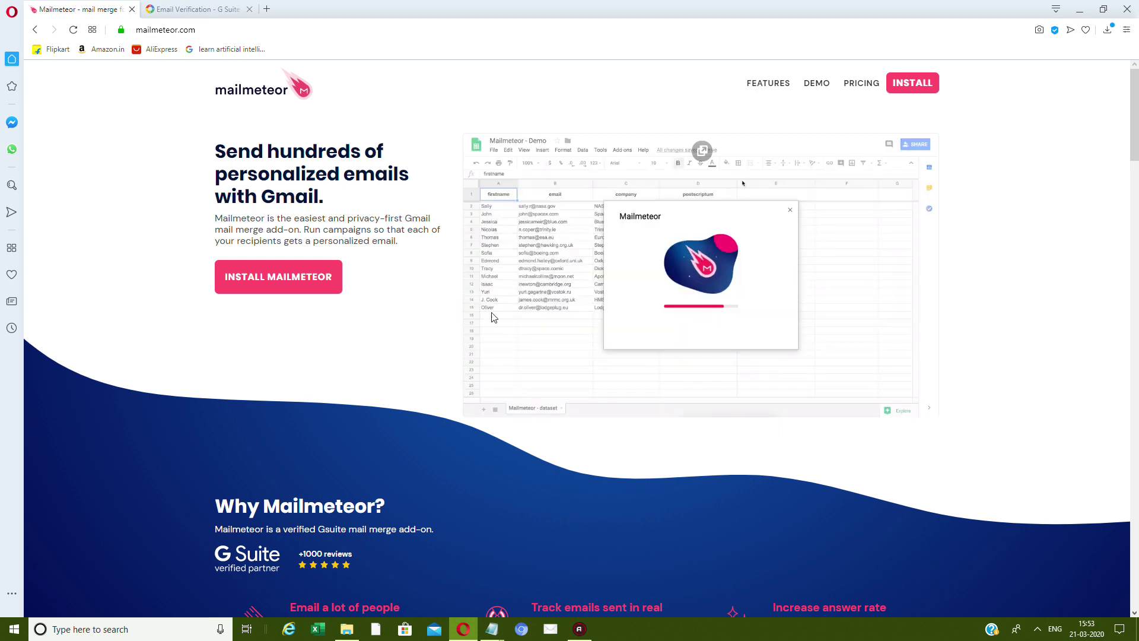
scroll(550, 280, "down", 4)
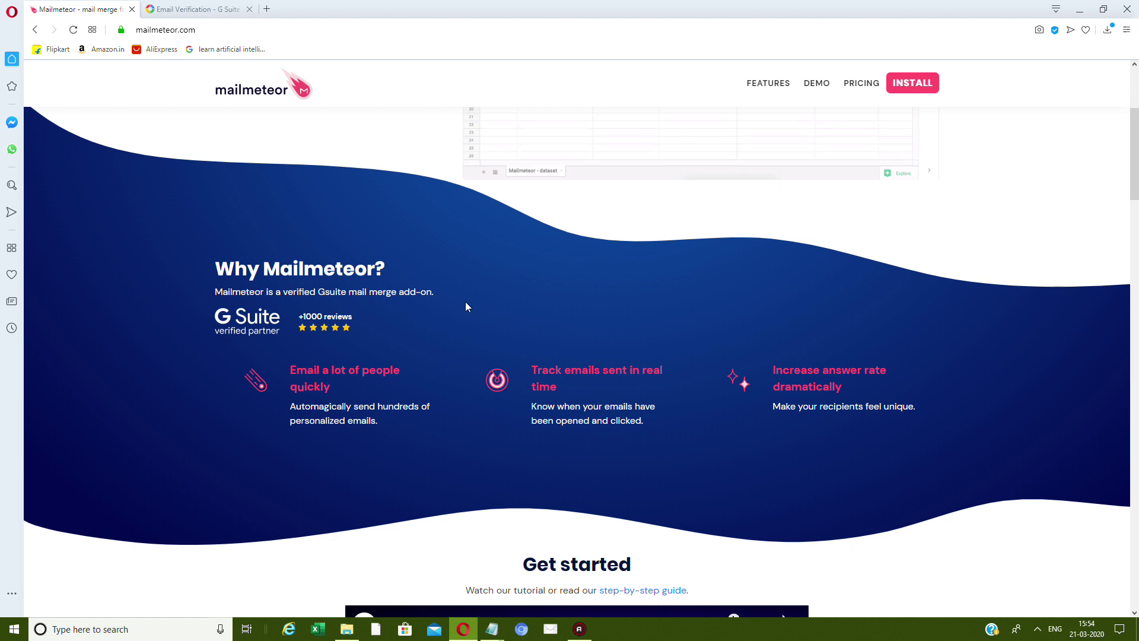
left_click_drag(351, 391, 309, 365)
left_click(309, 364)
left_click_drag(330, 409, 399, 419)
left_click(458, 420)
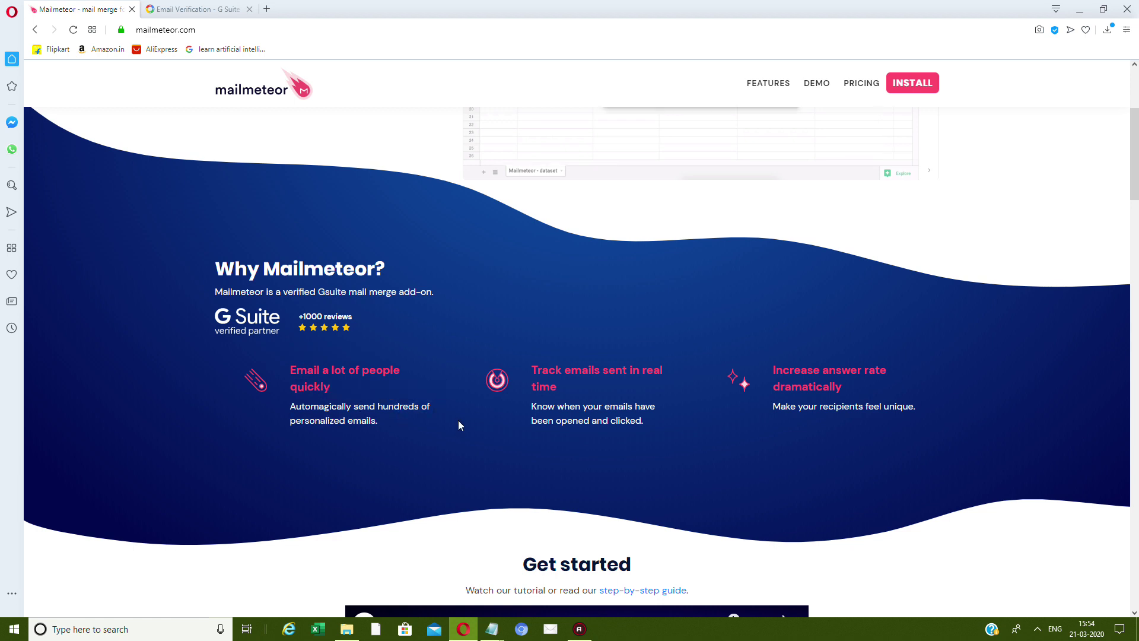
Highlight the three steps: add contacts in GSheets, create an email template, preview and send.
scroll(458, 420, "up", 3)
scroll(655, 294, "down", 3)
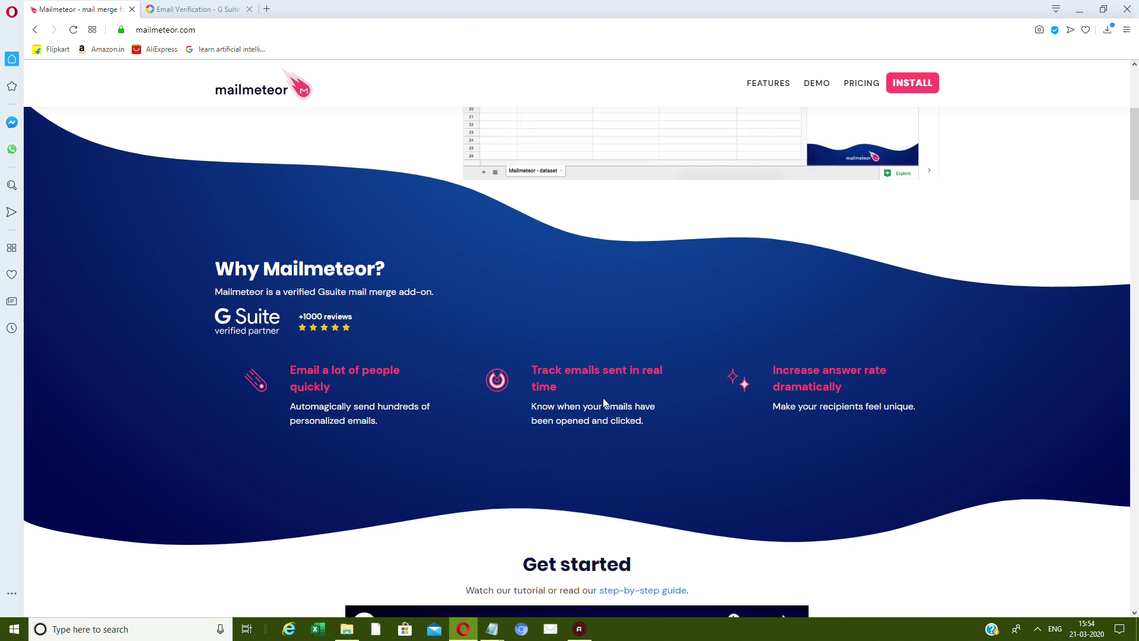
scroll(606, 401, "up", 3)
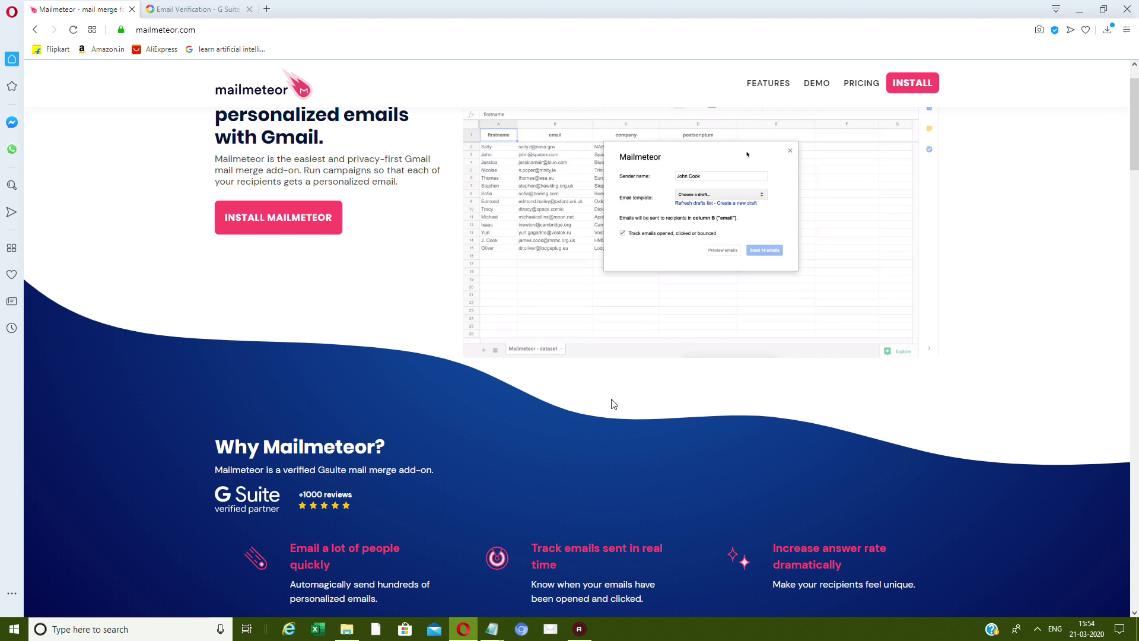
scroll(647, 374, "down", 2)
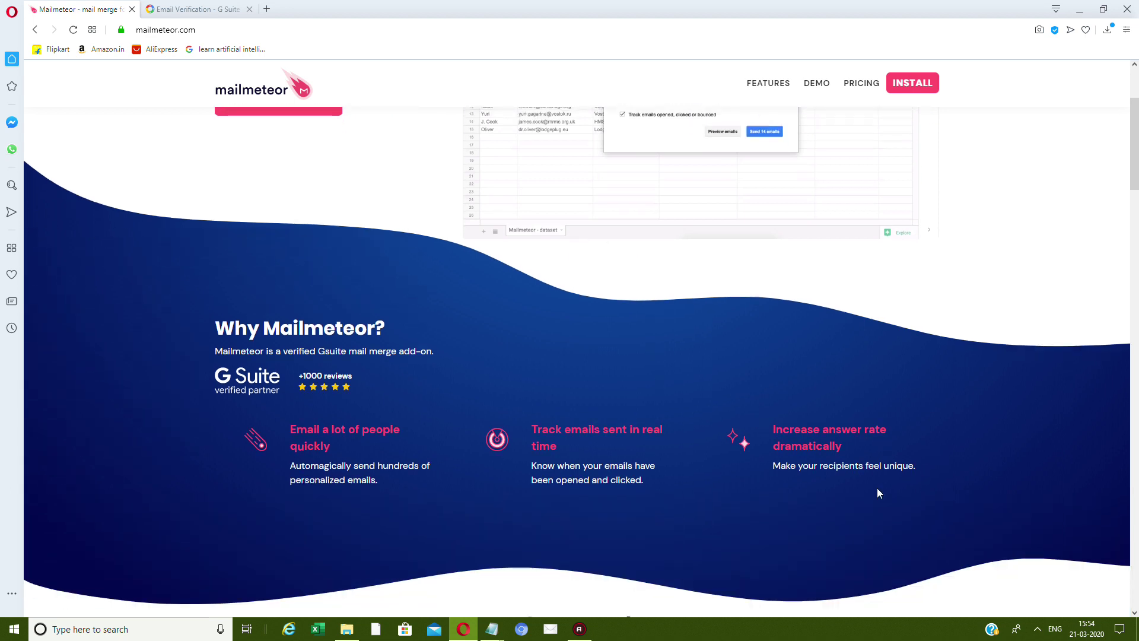
left_click_drag(781, 467, 982, 507)
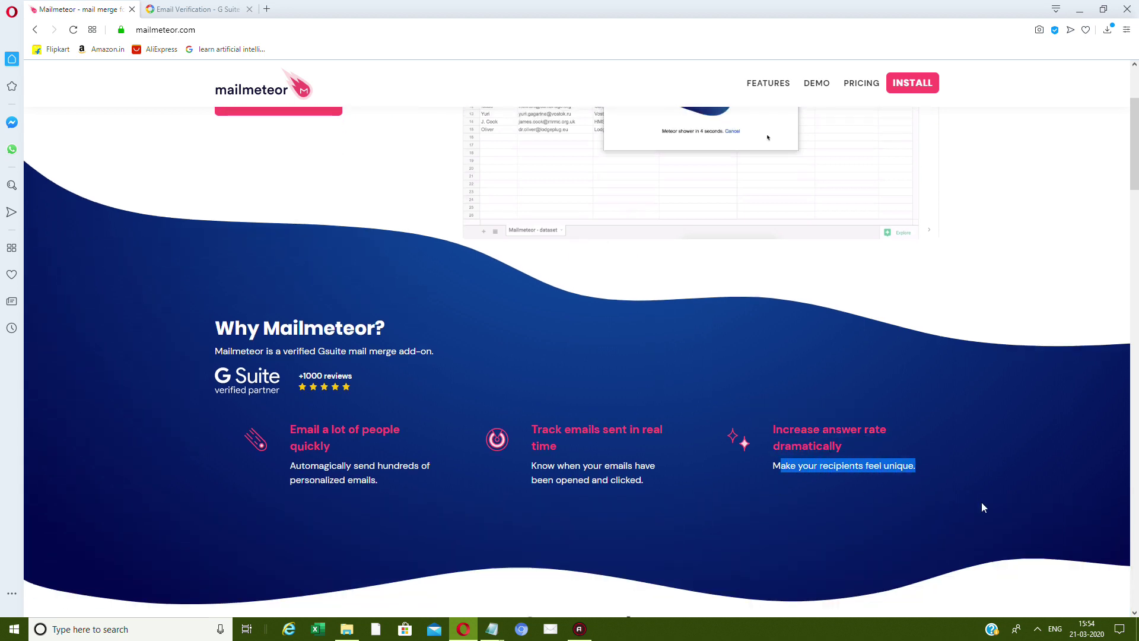
scroll(952, 497, "down", 12)
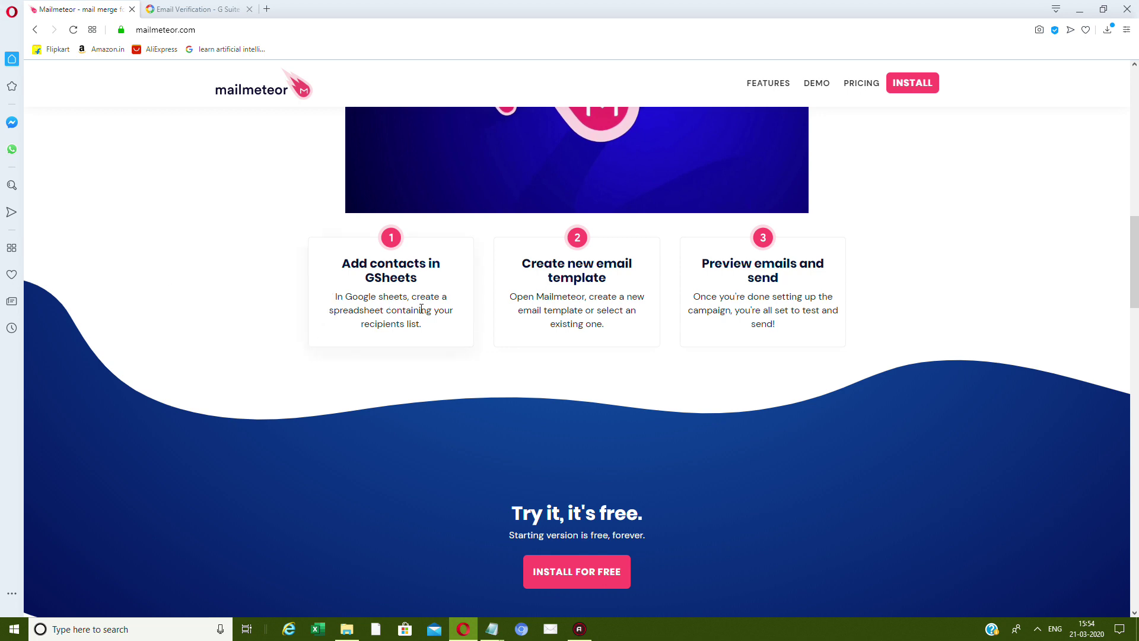
left_click_drag(429, 336, 438, 335)
left_click(483, 312)
left_click_drag(587, 297, 618, 326)
left_click(679, 363)
left_click_drag(693, 292, 795, 328)
left_click(804, 337)
Jump to the features section of the Mailmeteor page.
scroll(806, 355, "down", 10)
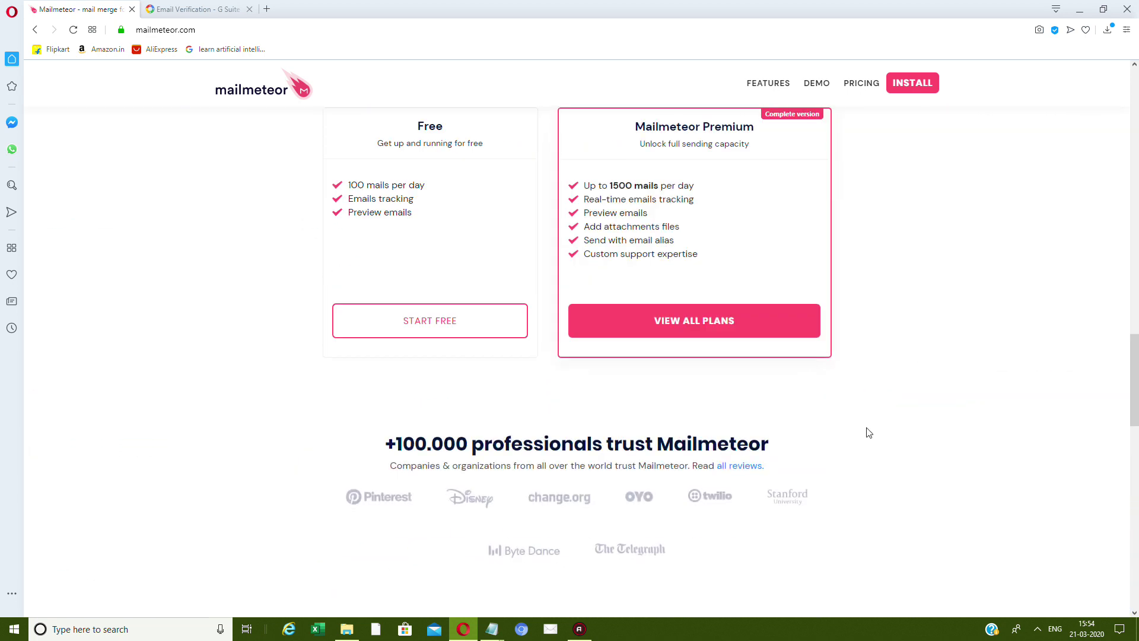
scroll(868, 432, "up", 3)
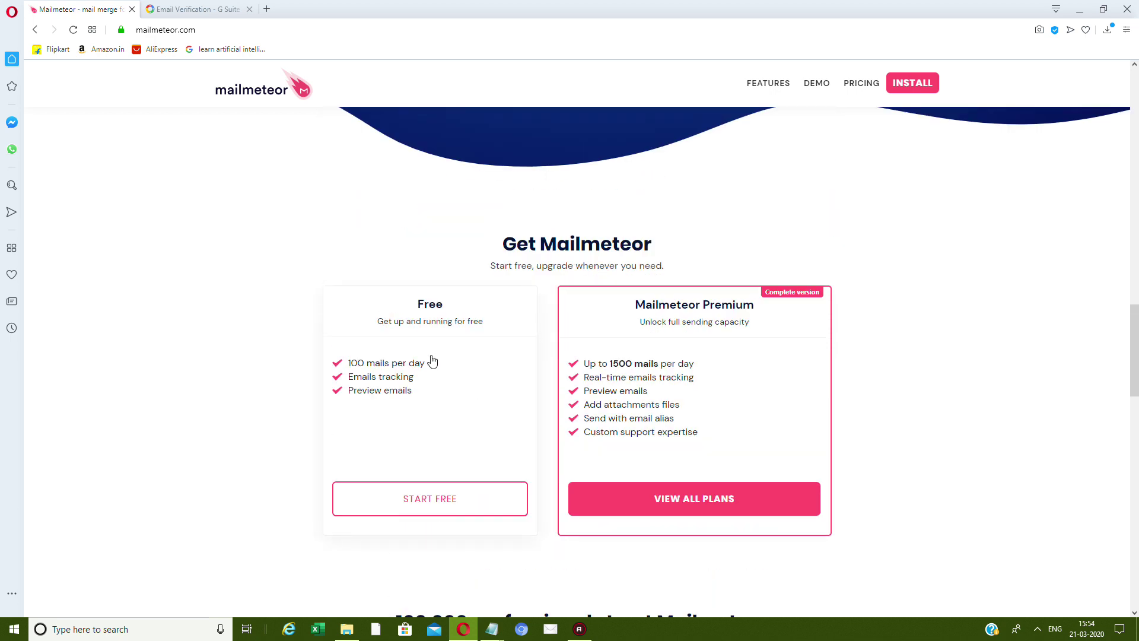
scroll(149, 422, "down", 13)
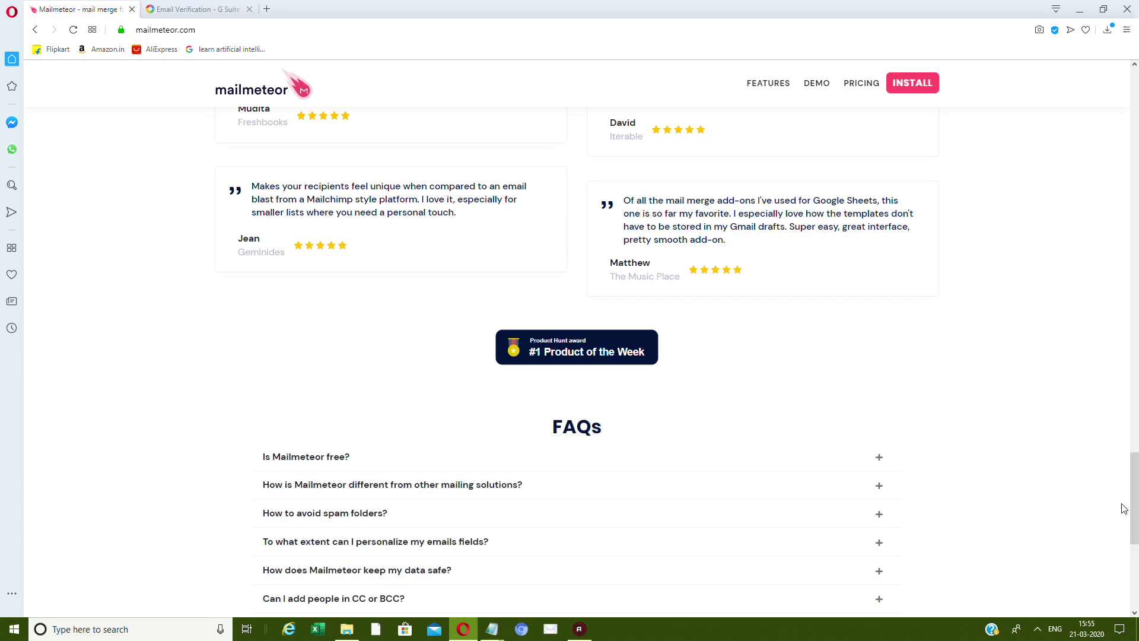
left_click_drag(1131, 509, 1121, 115)
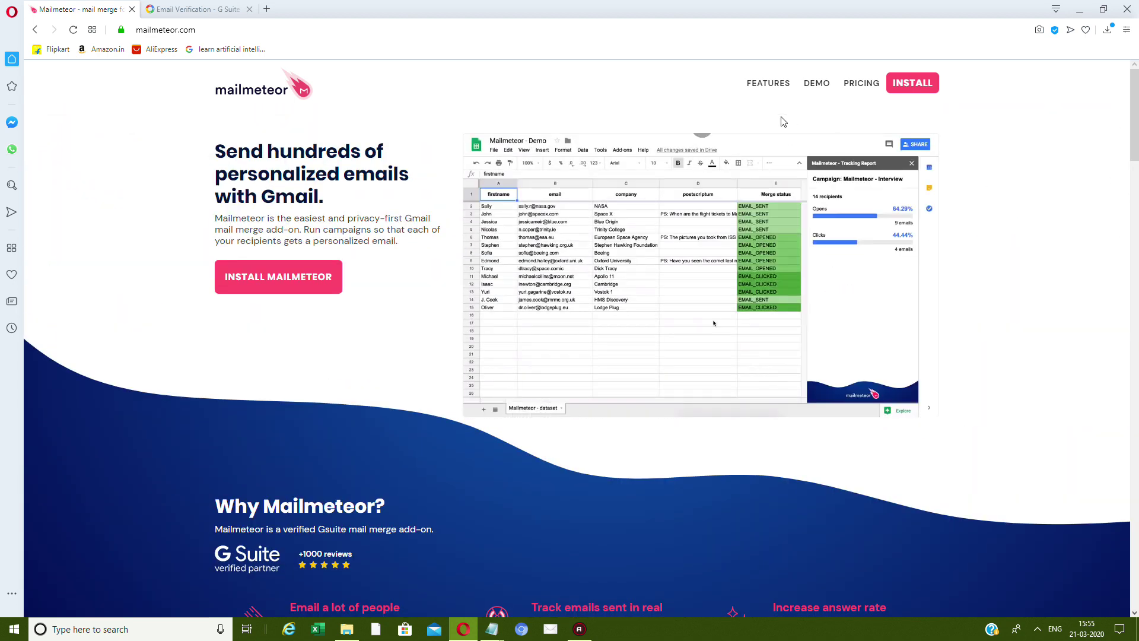
left_click(768, 83)
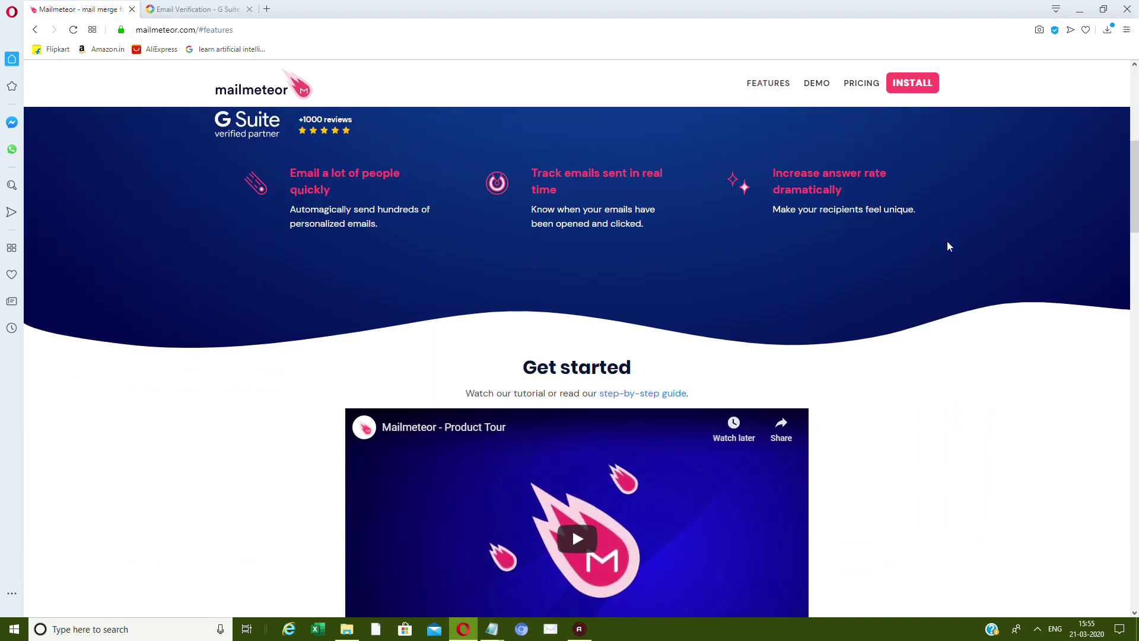
scroll(948, 245, "up", 7)
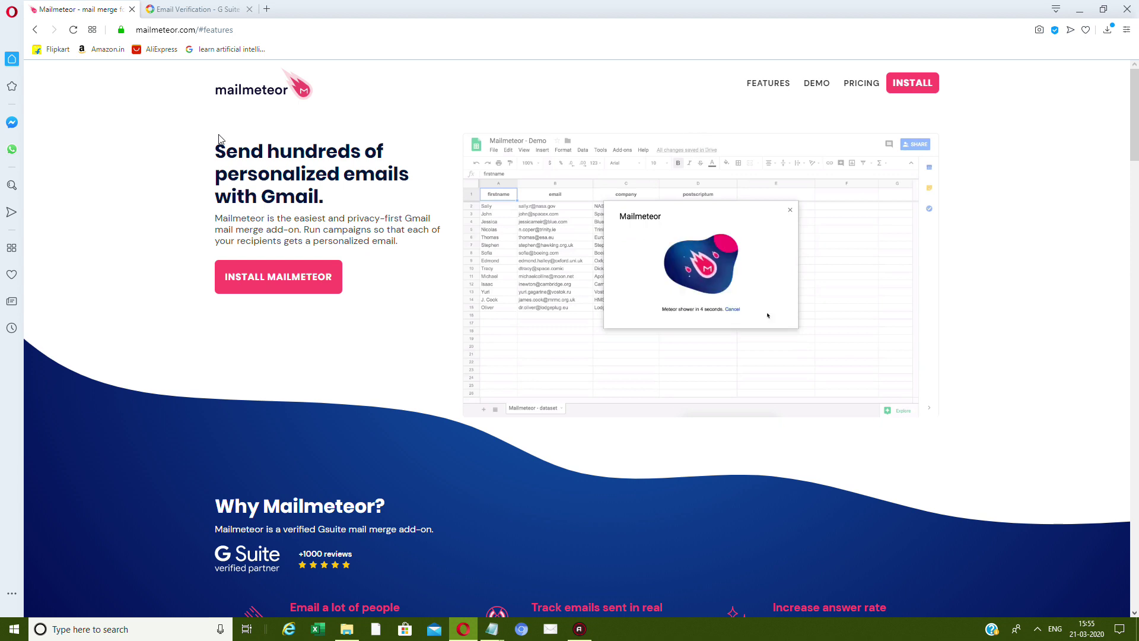
Search 'sheets google' in a new tab and go to the Google Sheets home.
key("ctrl+t")
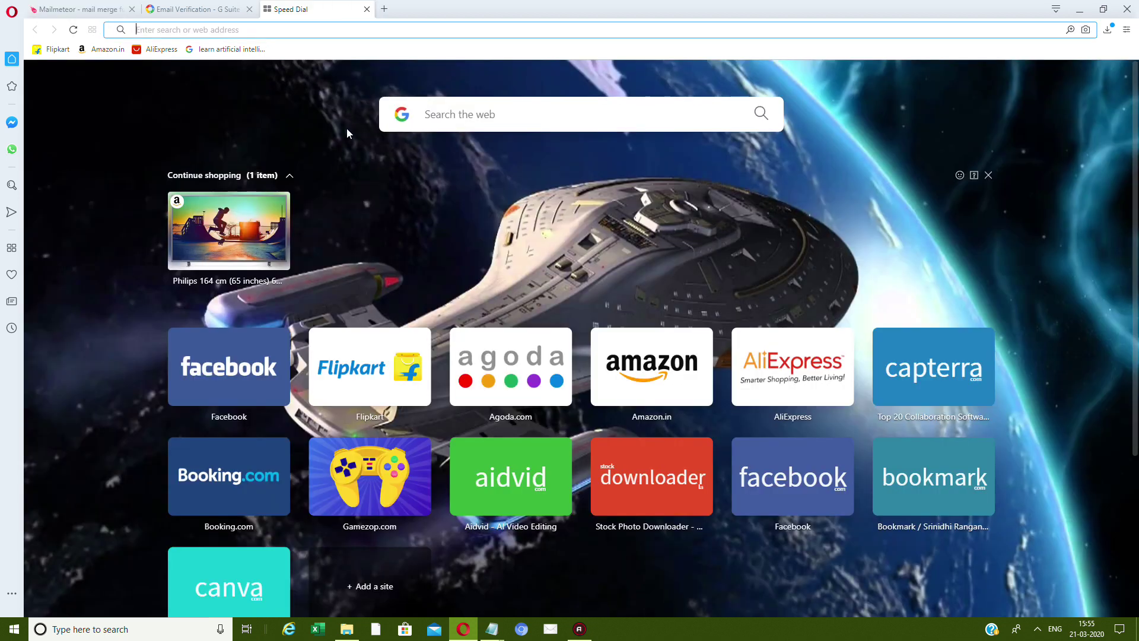
type("sheets")
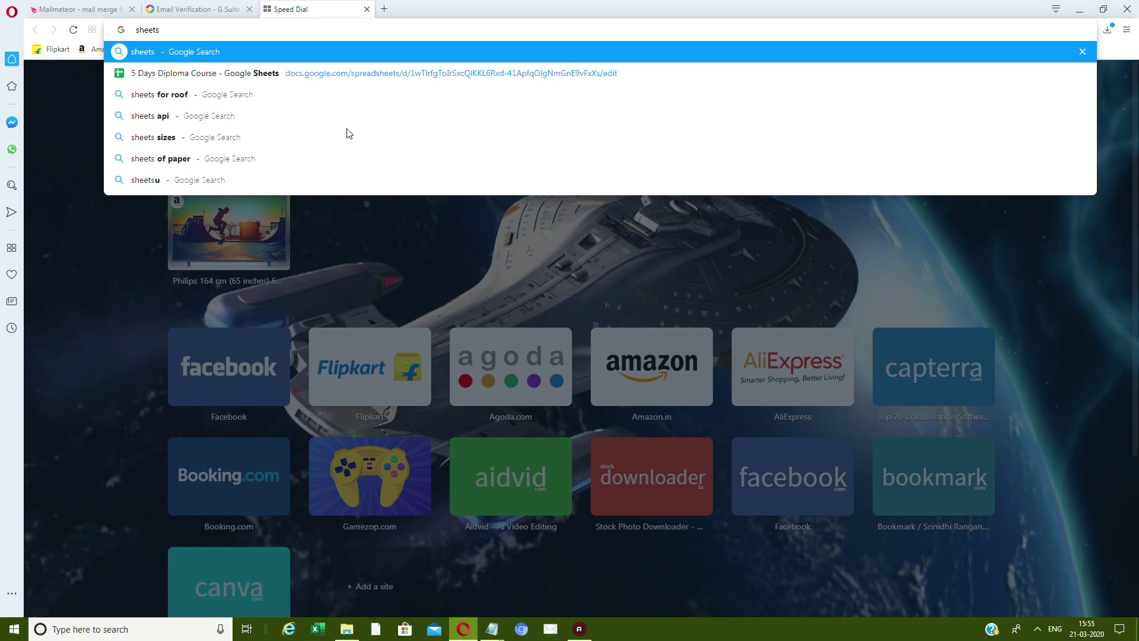
type(" google")
key("Return")
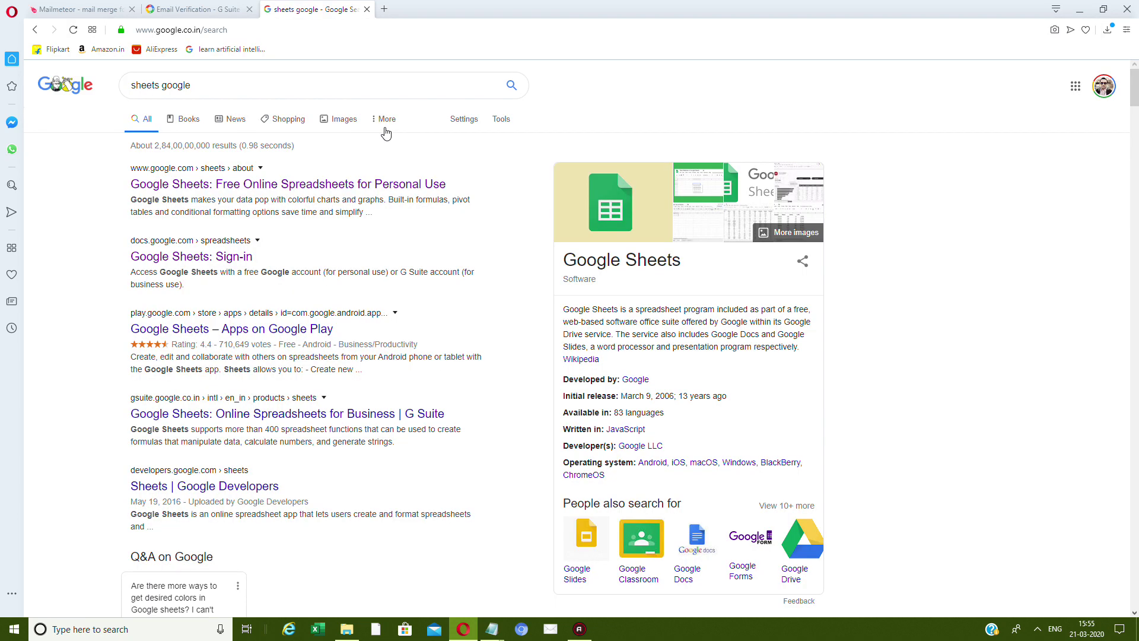
left_click(324, 184)
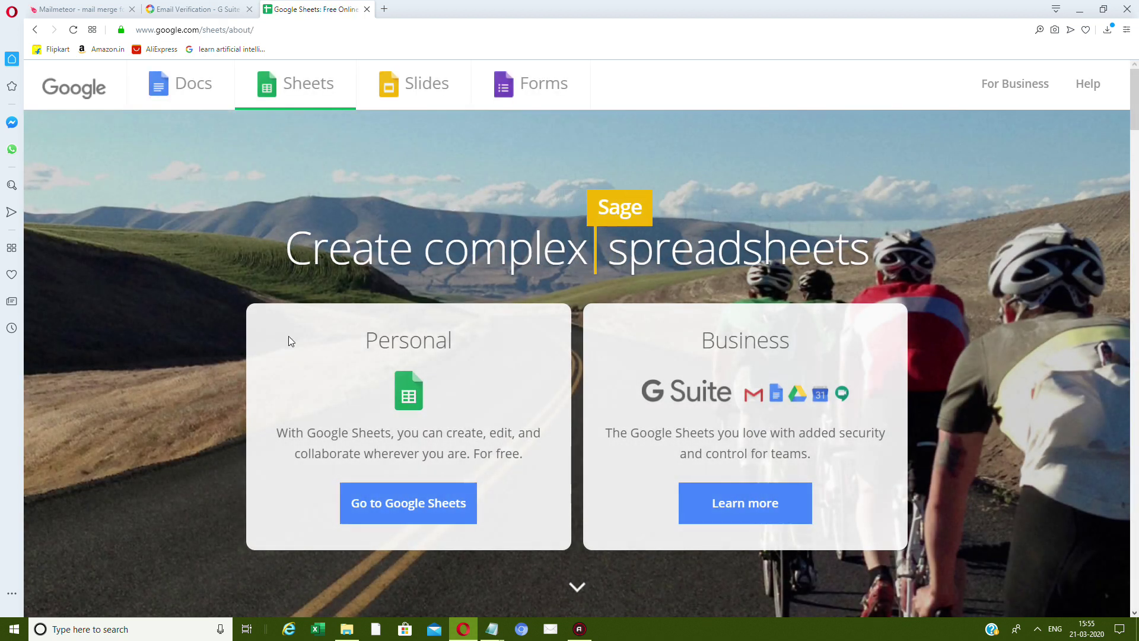
left_click(407, 504)
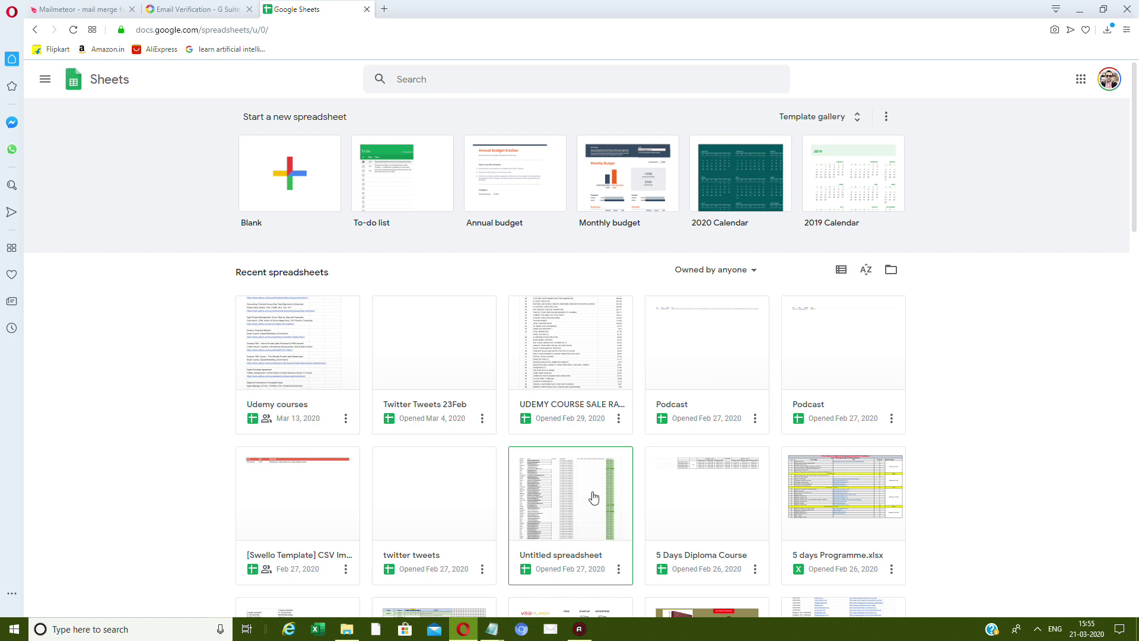
Open the Untitled spreadsheet and browse its Tools menu options.
left_click(558, 493)
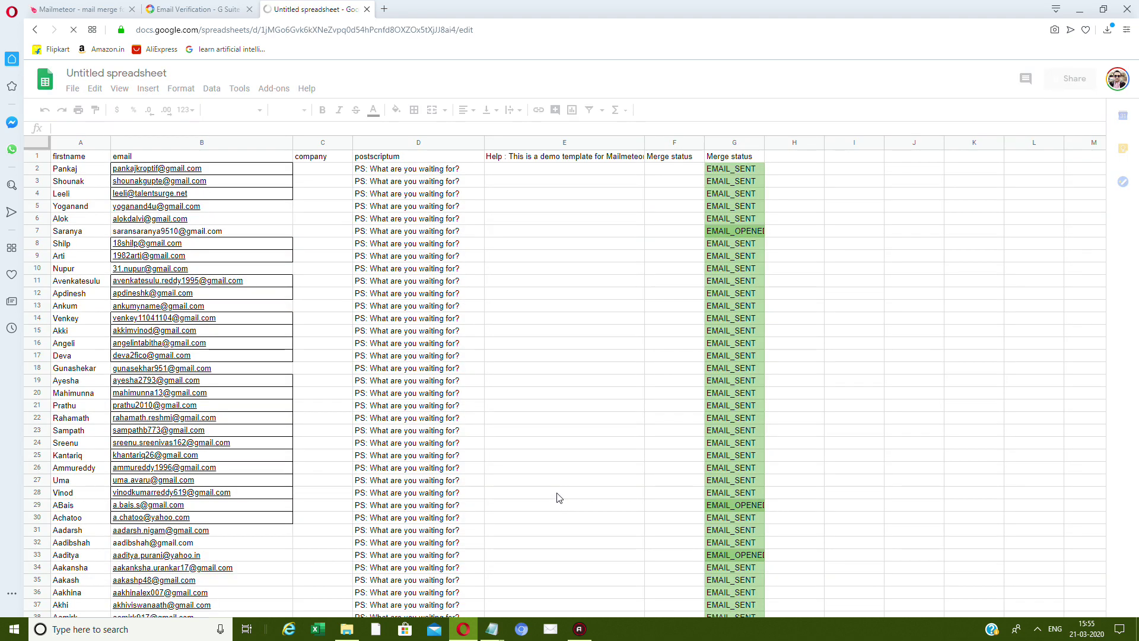
scroll(550, 306, "down", 10)
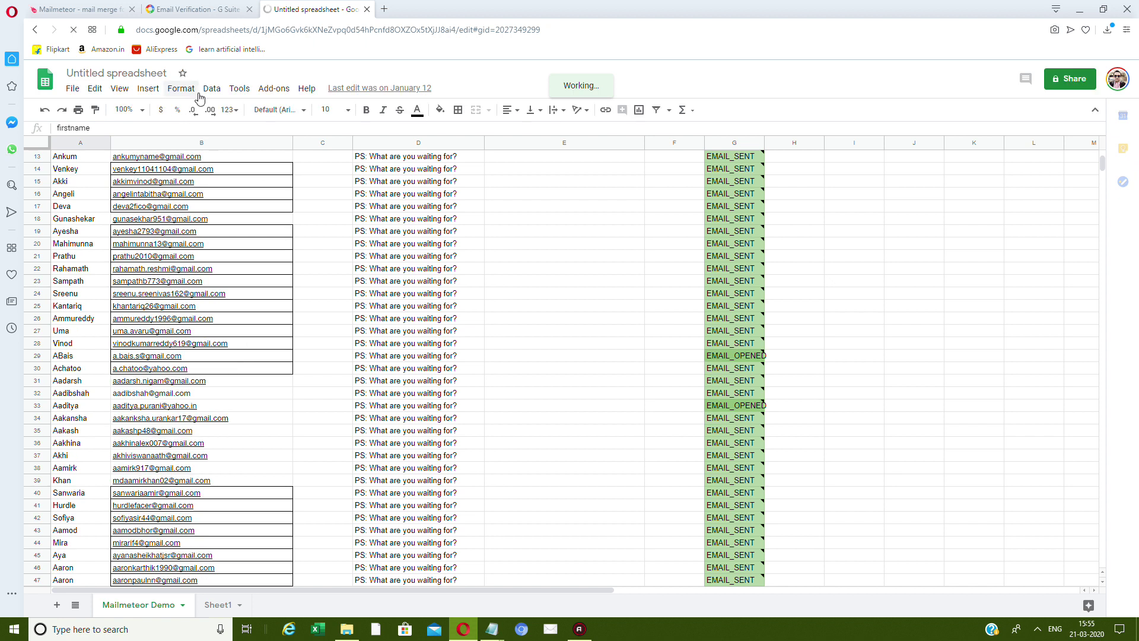
left_click(229, 90)
mouse_move(172, 94)
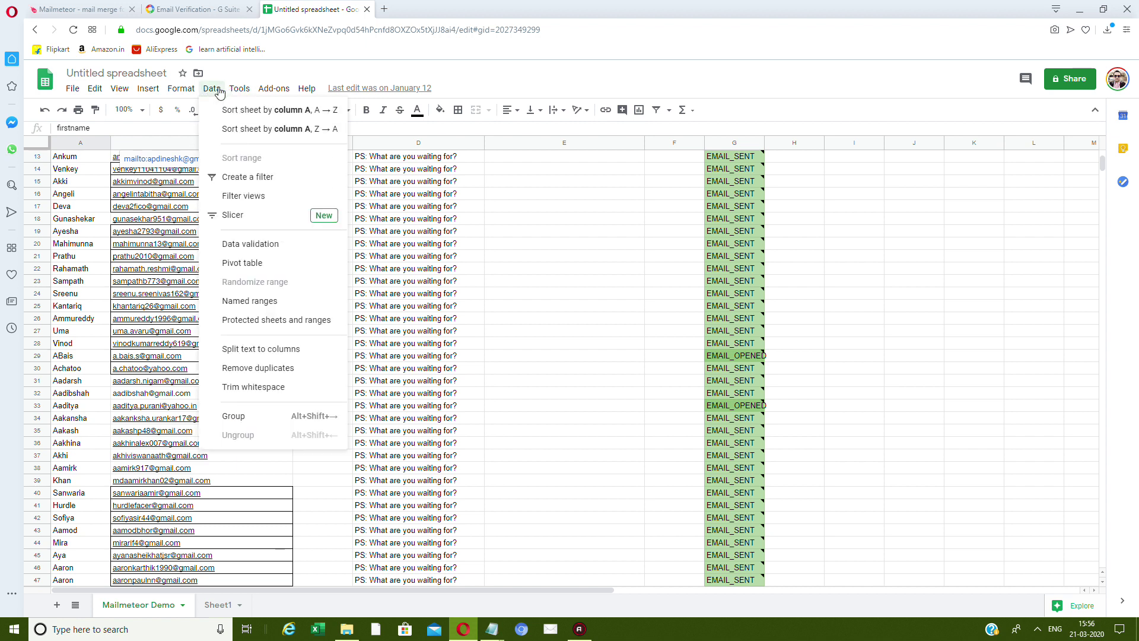
mouse_move(280, 98)
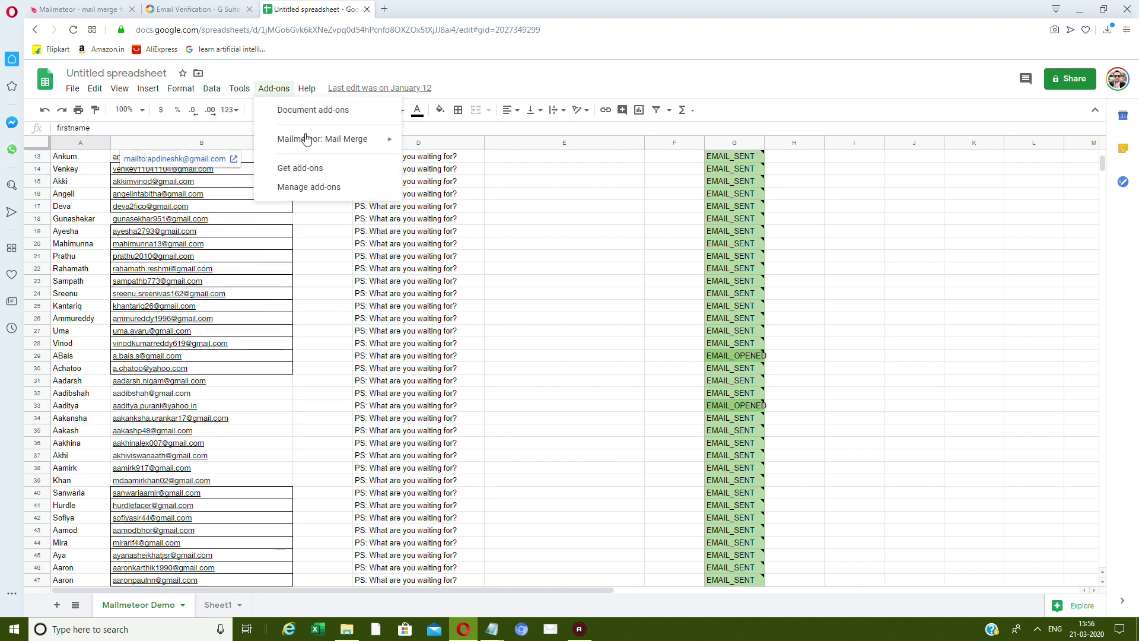
mouse_move(300, 139)
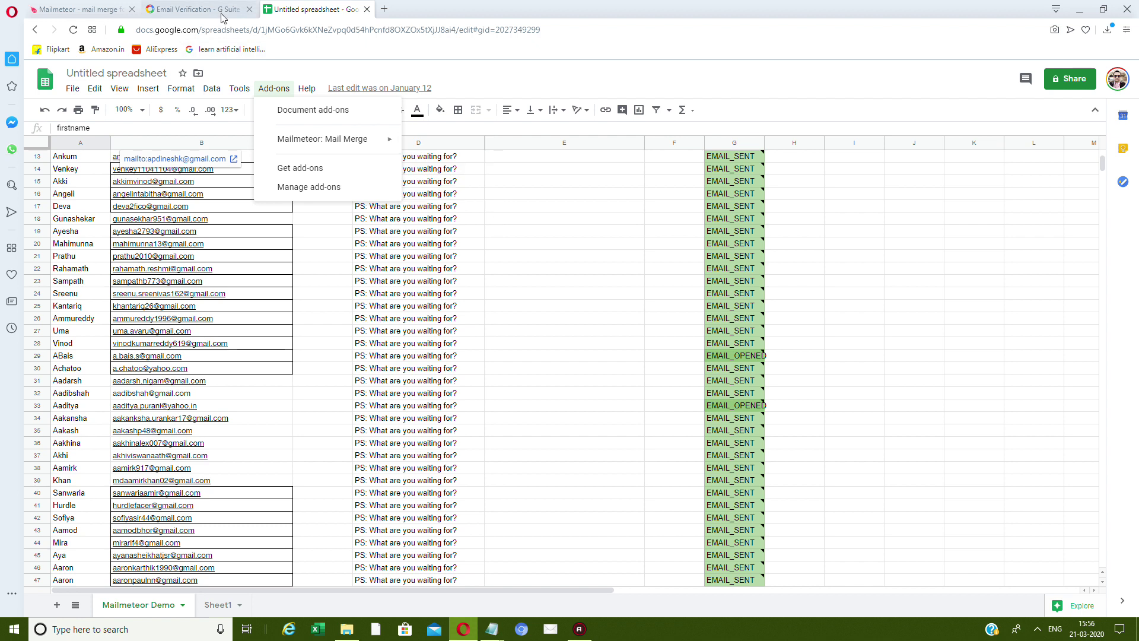
Launch Open Mailmeteor from Add-ons > Mailmeteor: Mail Merge.
left_click(117, 10)
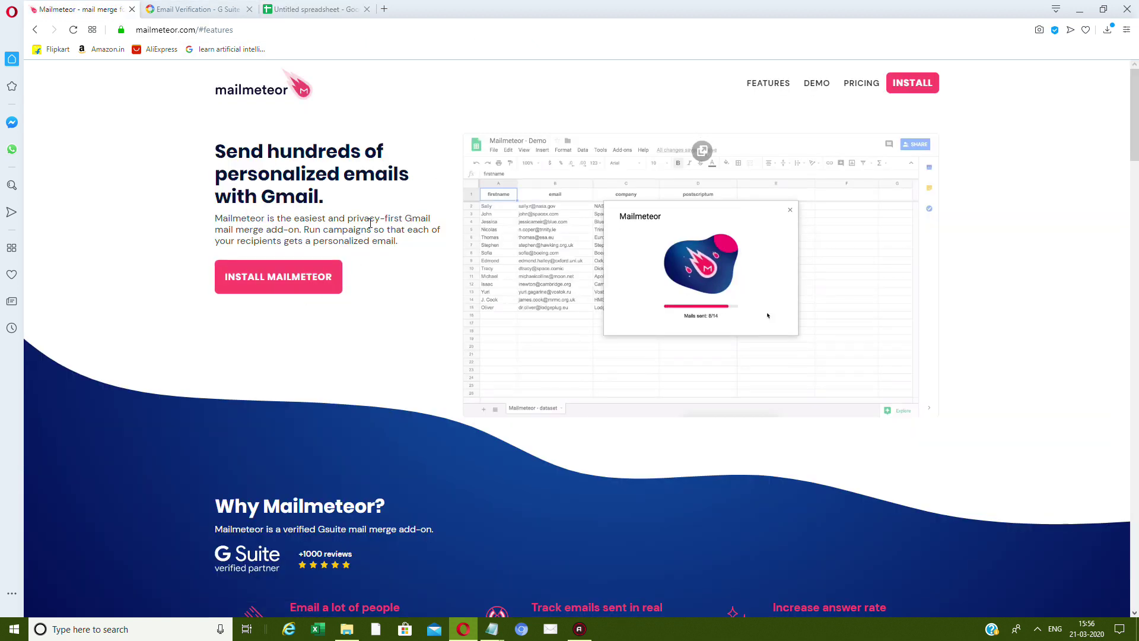
left_click(307, 12)
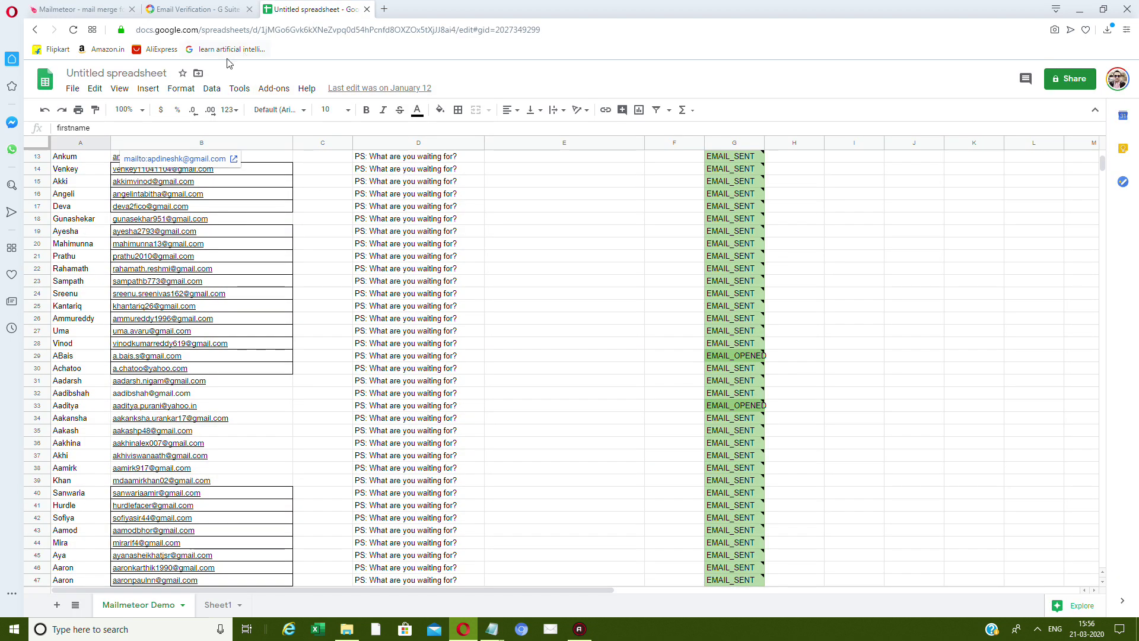
left_click(273, 87)
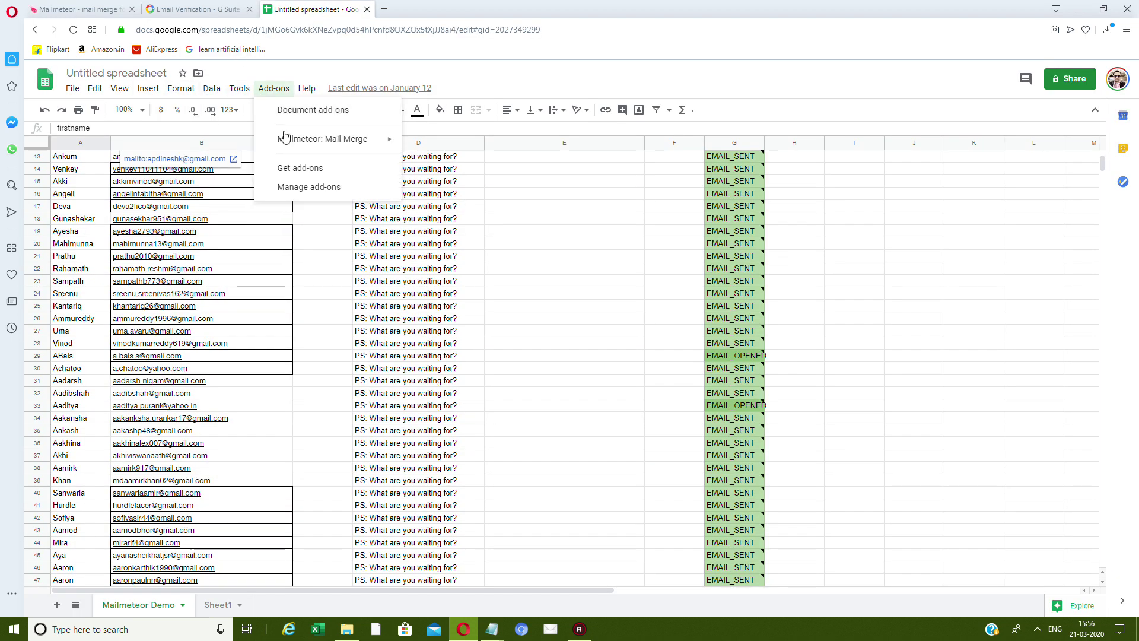
mouse_move(290, 140)
left_click(478, 154)
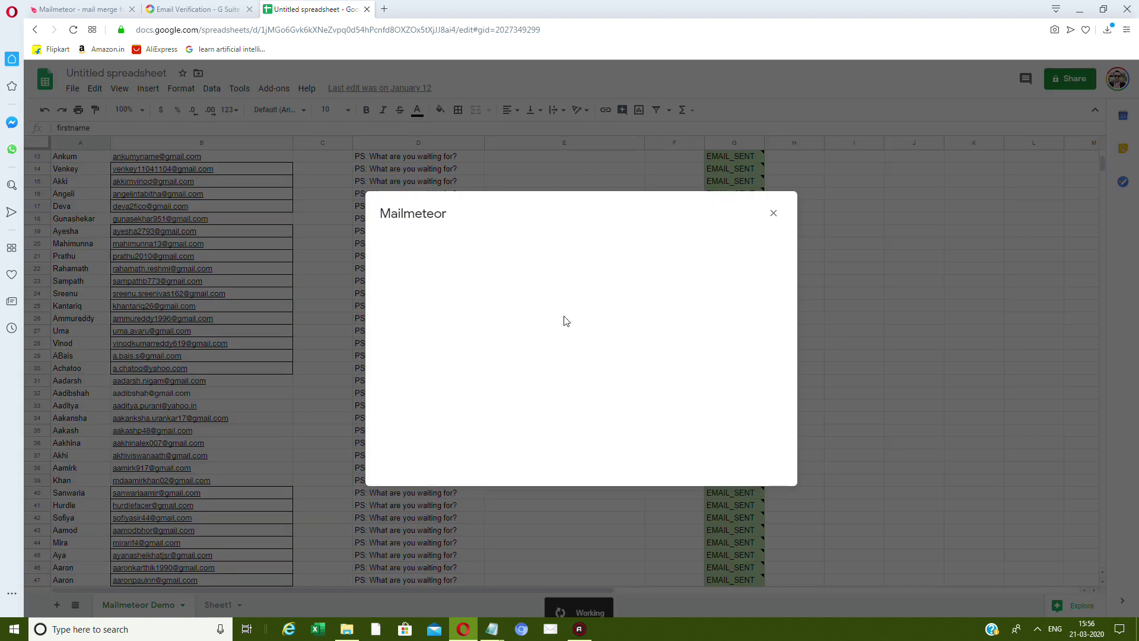
double_click(472, 212)
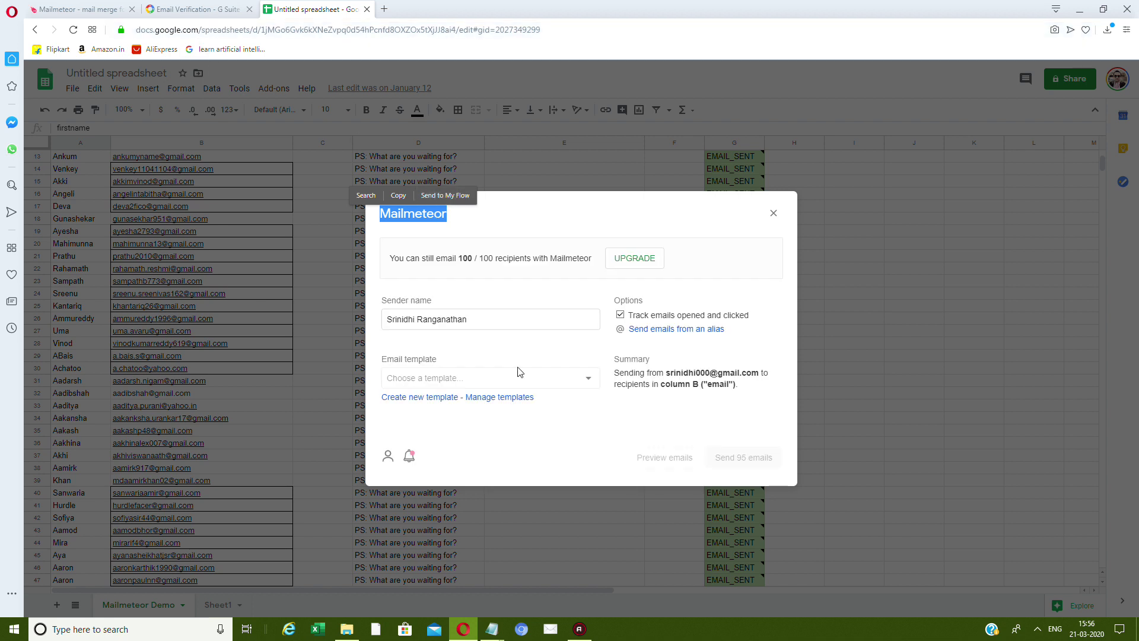
double_click(465, 258)
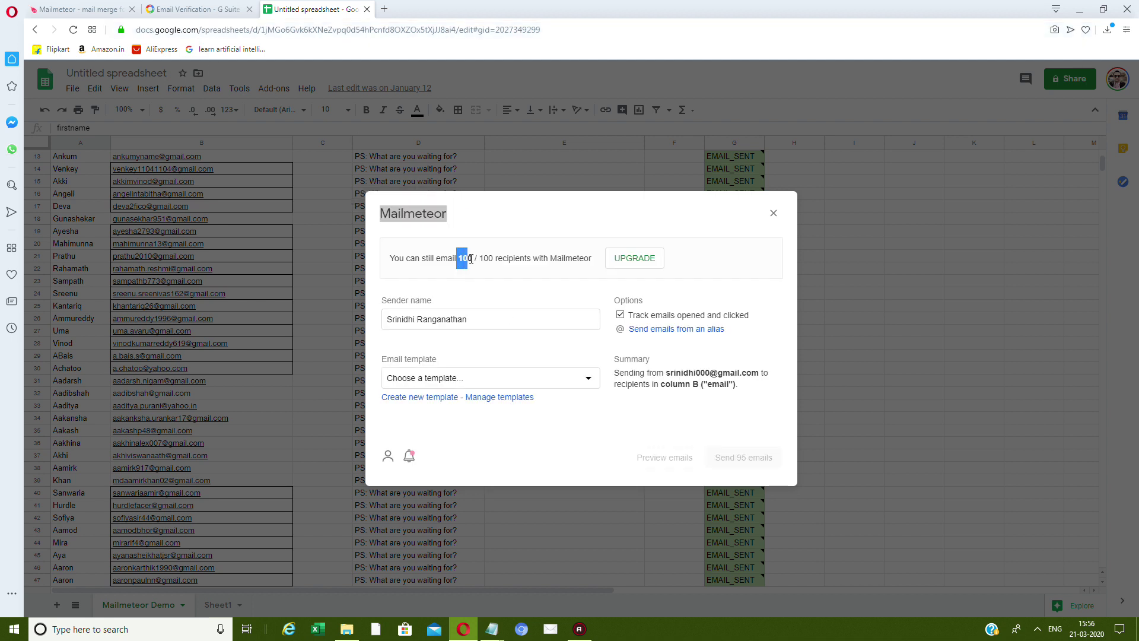
left_click(478, 270)
left_click_drag(472, 309, 323, 310)
left_click(497, 391)
left_click(500, 375)
left_click(500, 380)
left_click(774, 213)
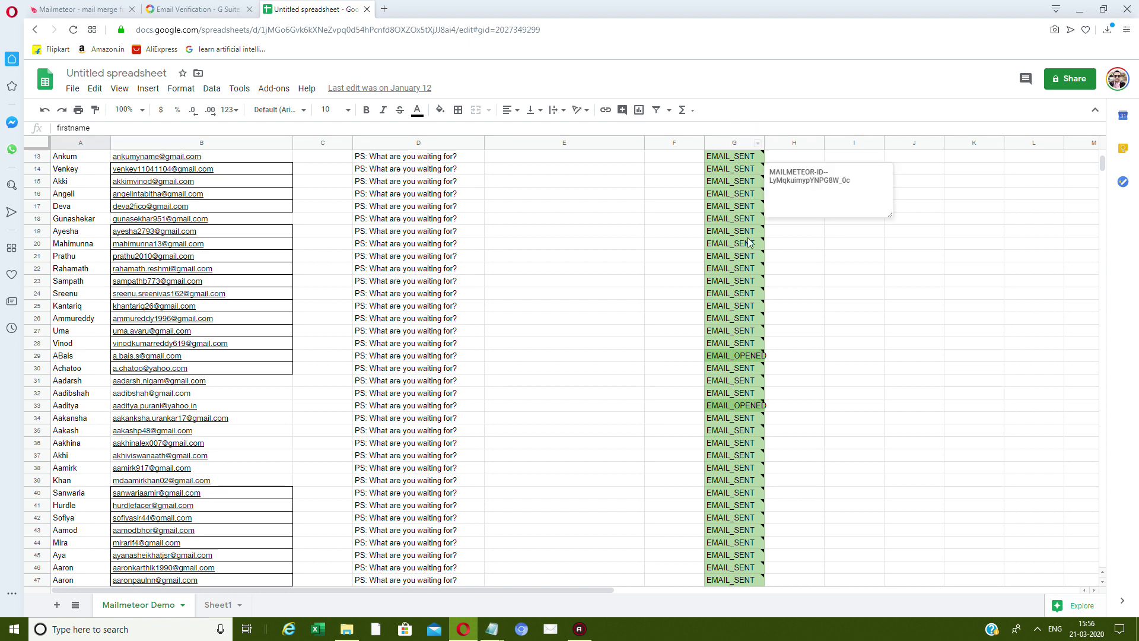
Relaunch Mailmeteor: Mail Merge to check its settings, then close the dialog.
scroll(700, 305, "down", 14)
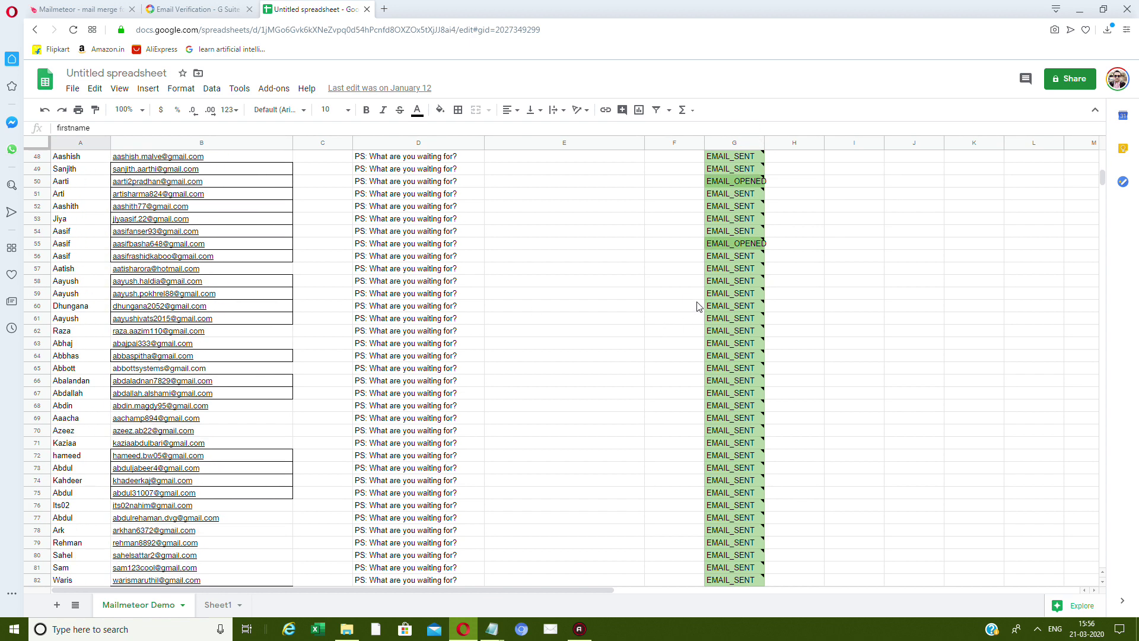
scroll(700, 304, "down", 6)
scroll(699, 303, "up", 5)
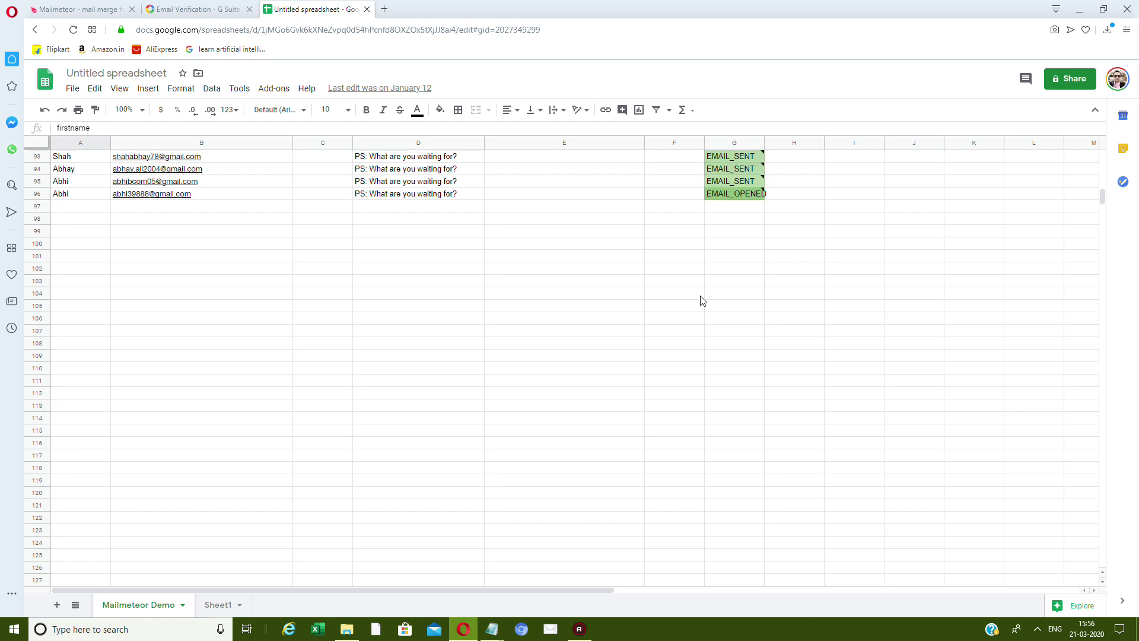
scroll(584, 339, "up", 1)
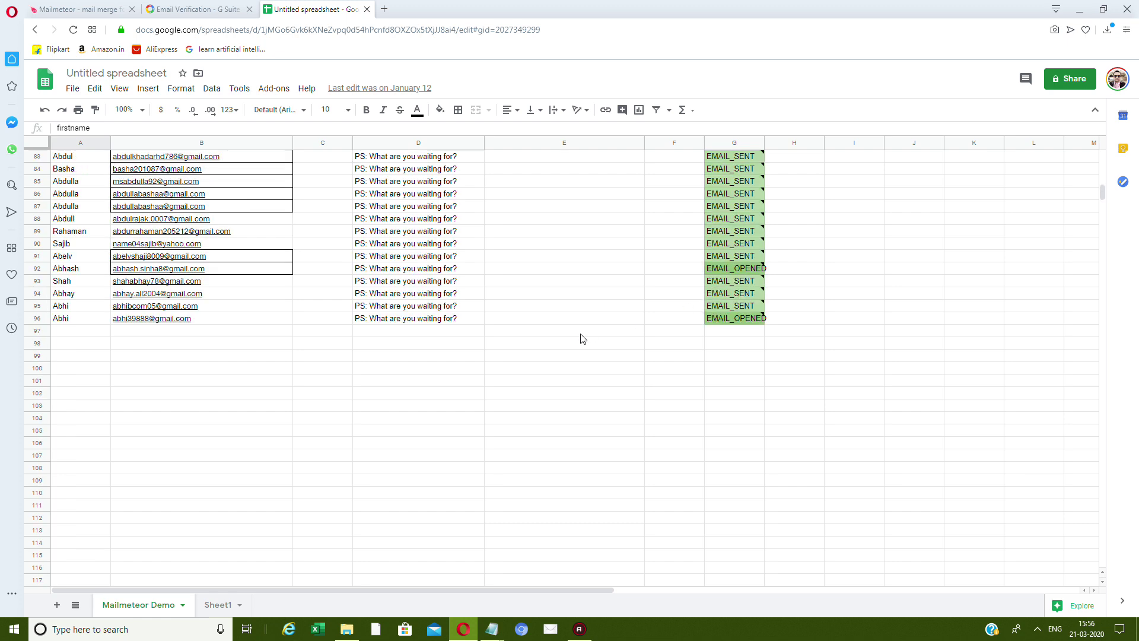
left_click(275, 93)
mouse_move(302, 142)
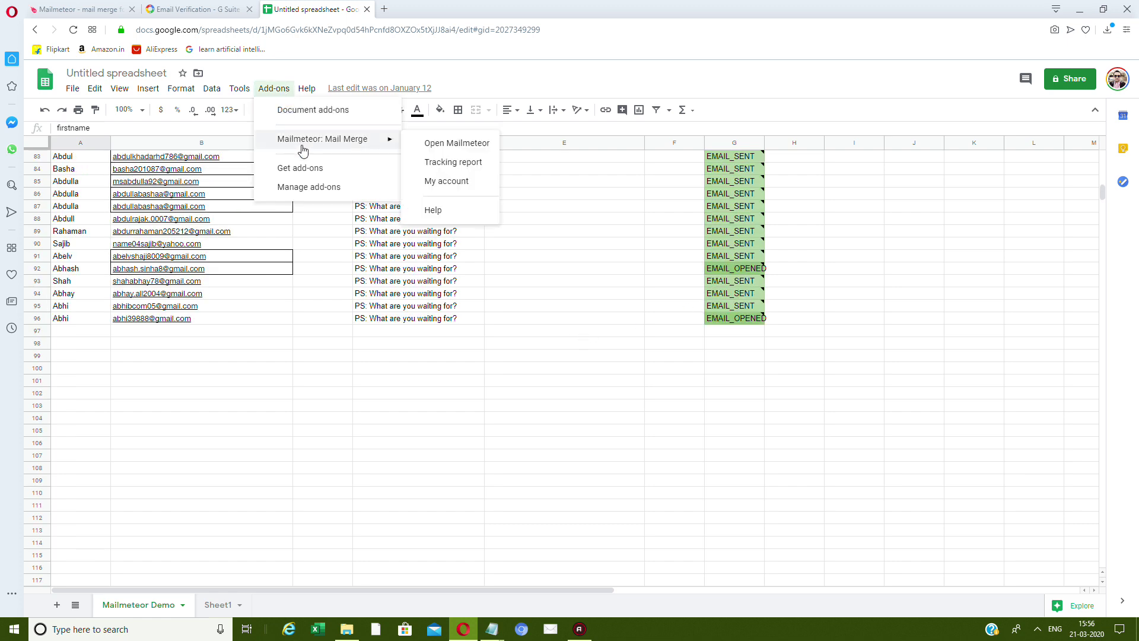
left_click(466, 144)
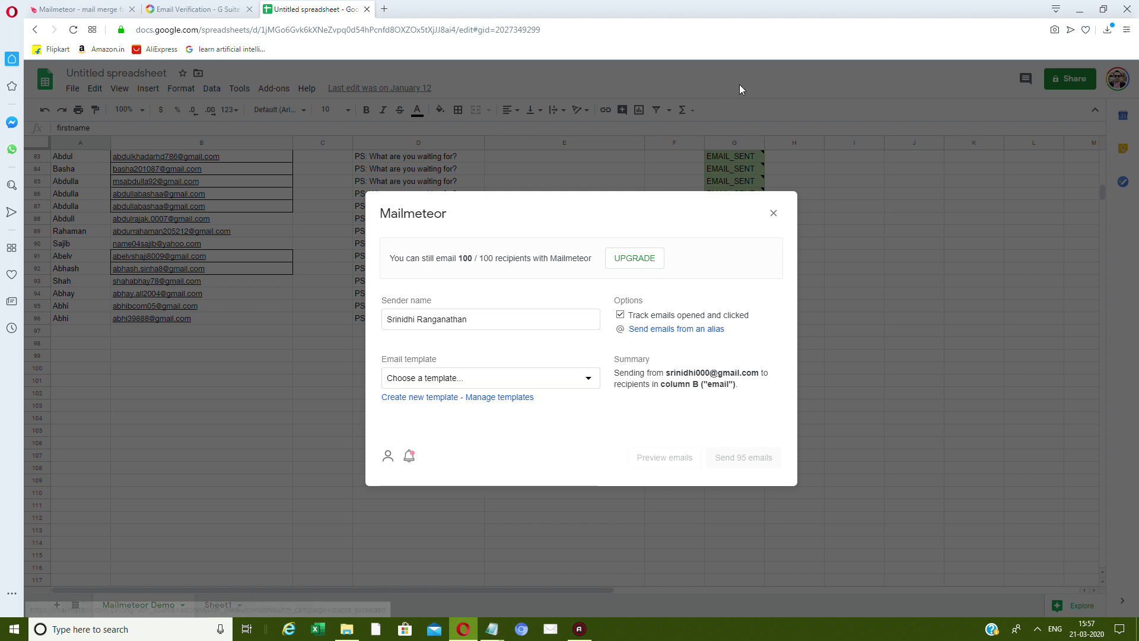
left_click(773, 213)
Scroll through the contact list and bring up the installed add-ons list.
scroll(680, 447, "down", 3)
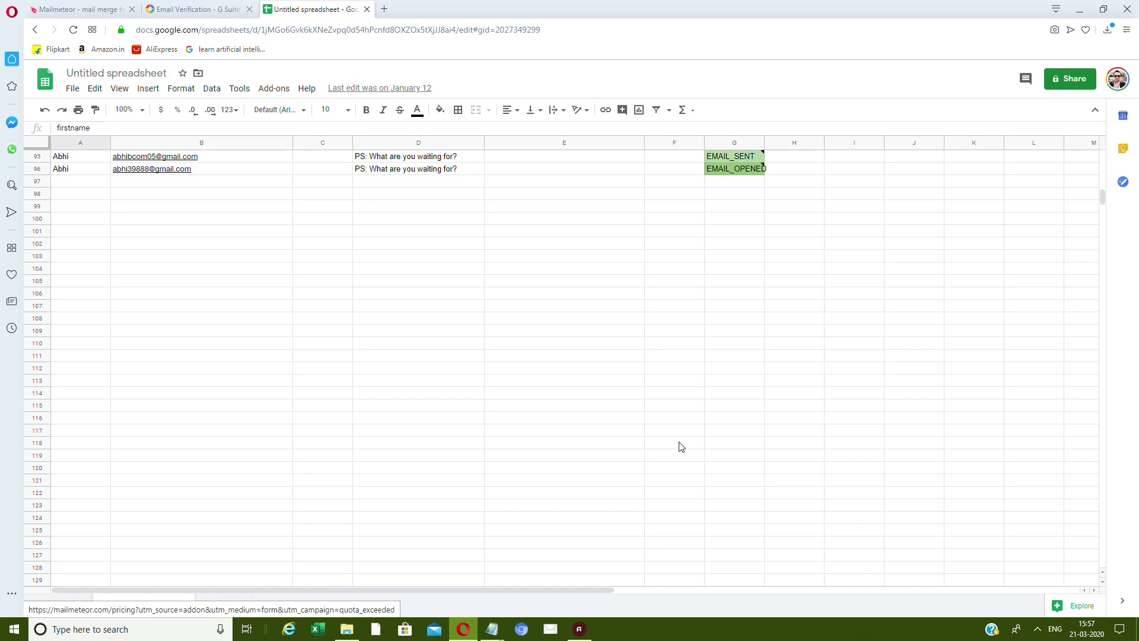
scroll(683, 439, "up", 5)
scroll(322, 216, "down", 5)
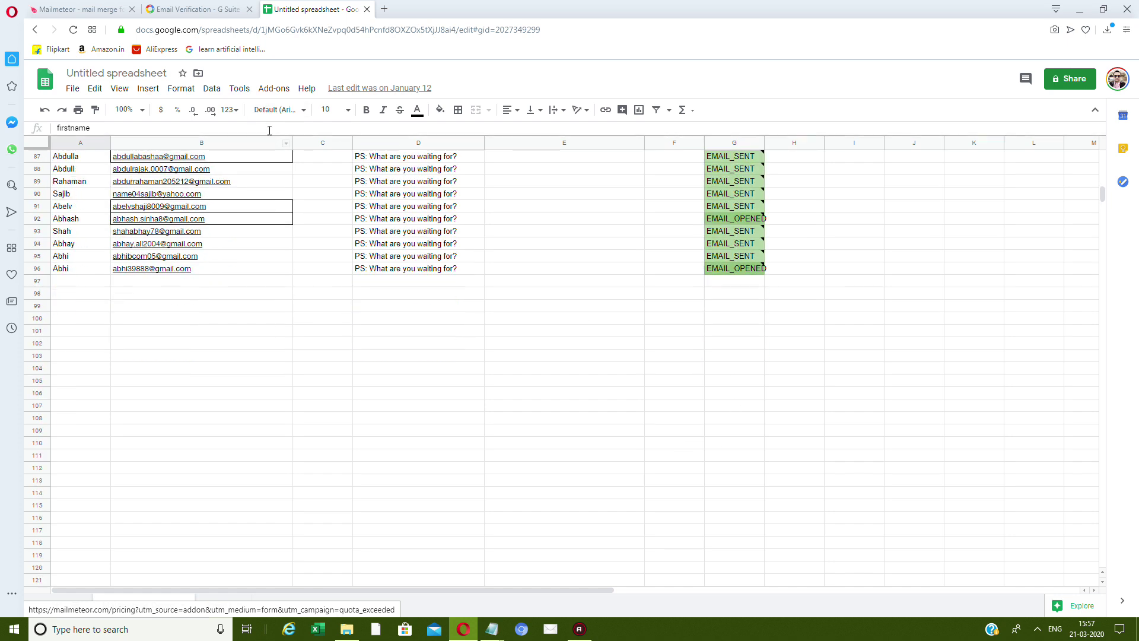
left_click(273, 89)
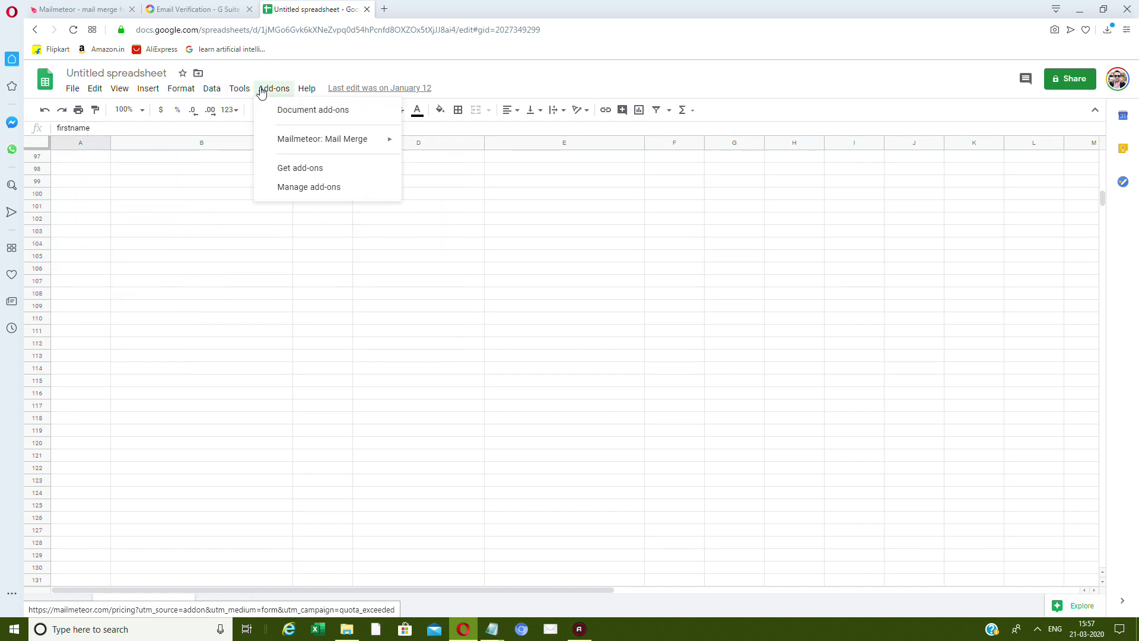
Open Mailmeteor's Tracking report and read the 27.37% opens and 1.05% clicks rates.
mouse_move(396, 149)
left_click(438, 159)
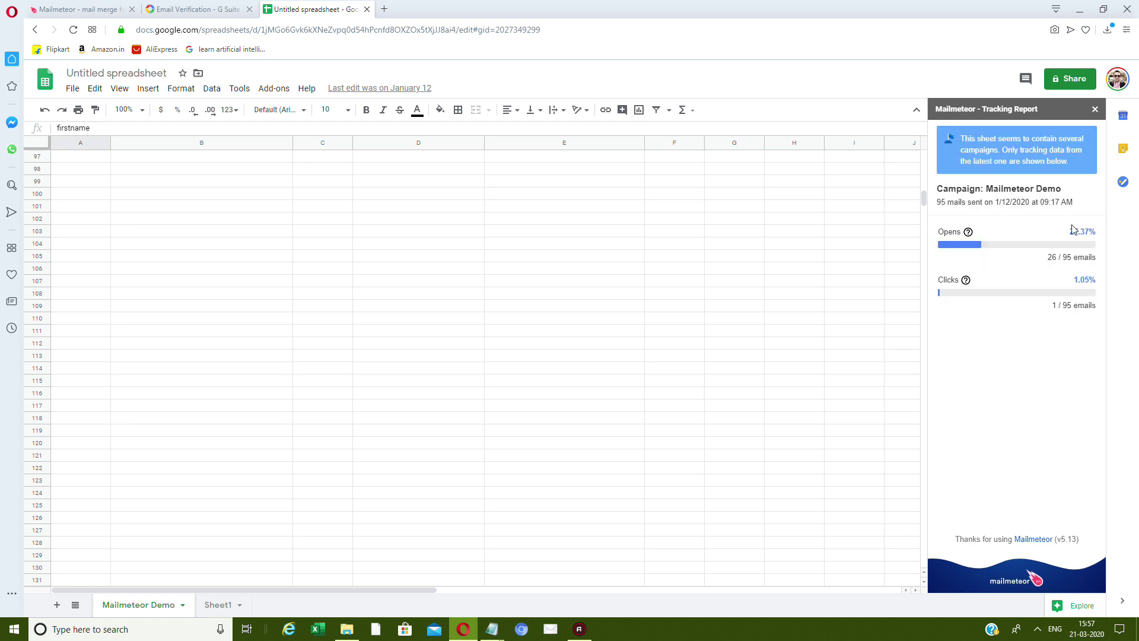
left_click_drag(1089, 231, 1097, 231)
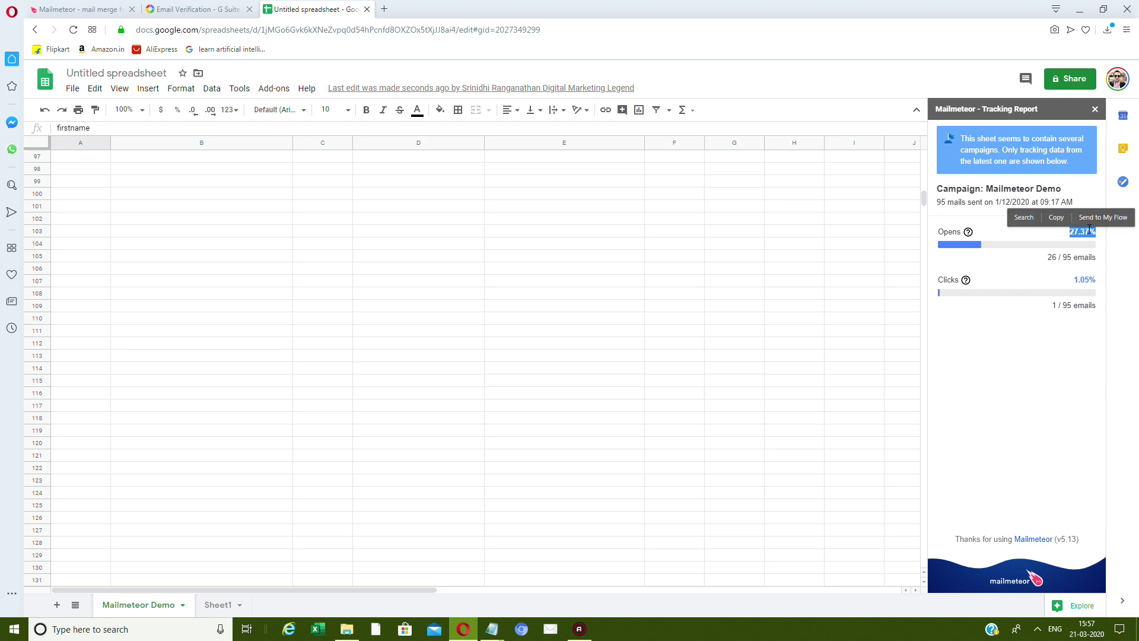
left_click(1070, 255)
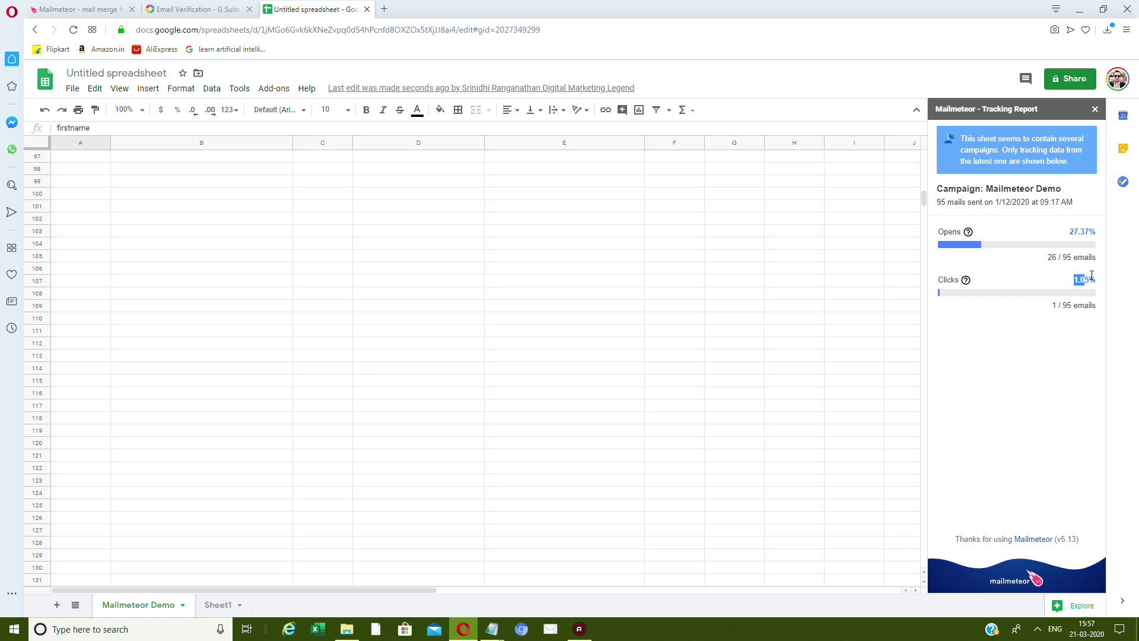
left_click(1062, 340)
Close the tracking report and scroll to the end of the contact list.
left_click(1097, 111)
scroll(326, 280, "up", 5)
scroll(722, 284, "down", 4)
left_click_drag(1103, 193, 1101, 114)
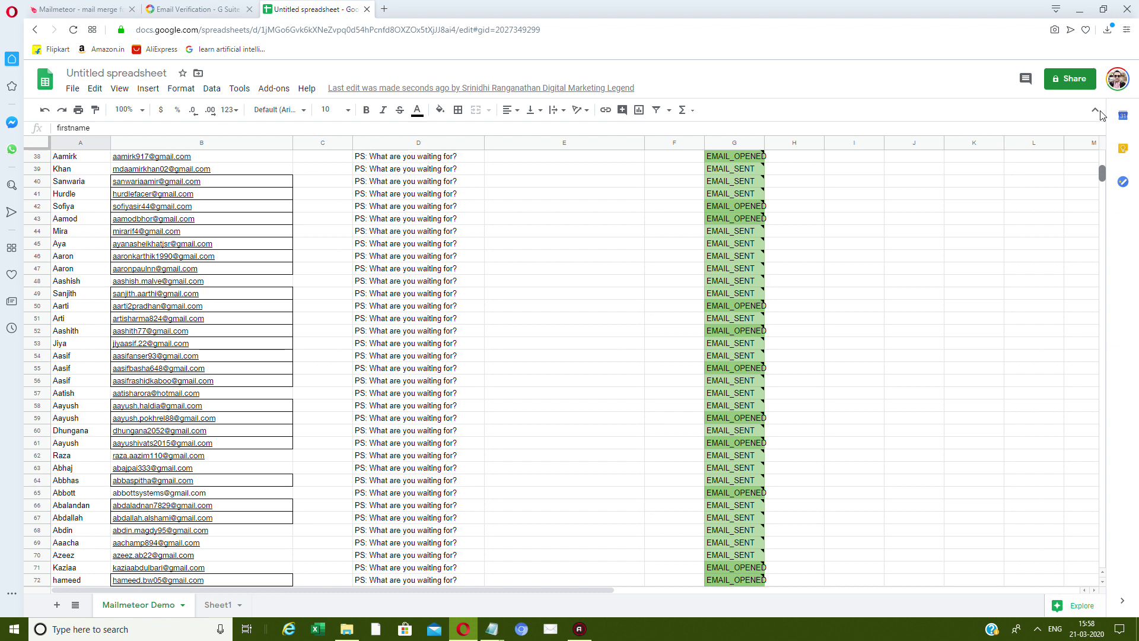
left_click_drag(1102, 172, 1103, 216)
scroll(723, 323, "up", 5)
scroll(723, 323, "down", 3)
Enter firstname Test in A97 and a dummy test email address in B97.
left_click(75, 183)
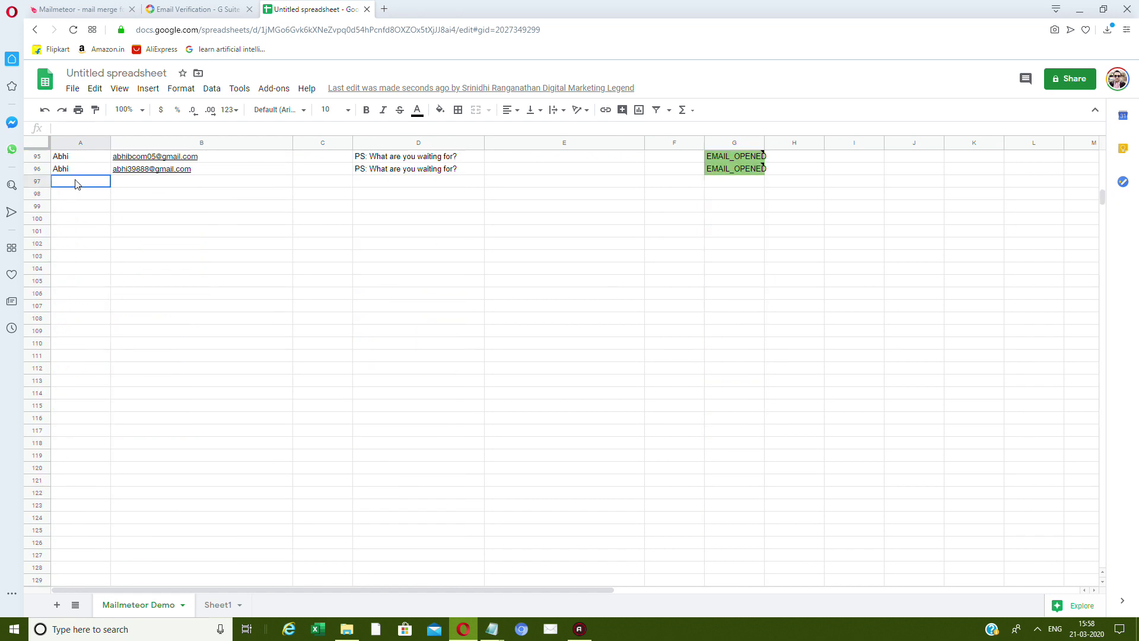
double_click(76, 182)
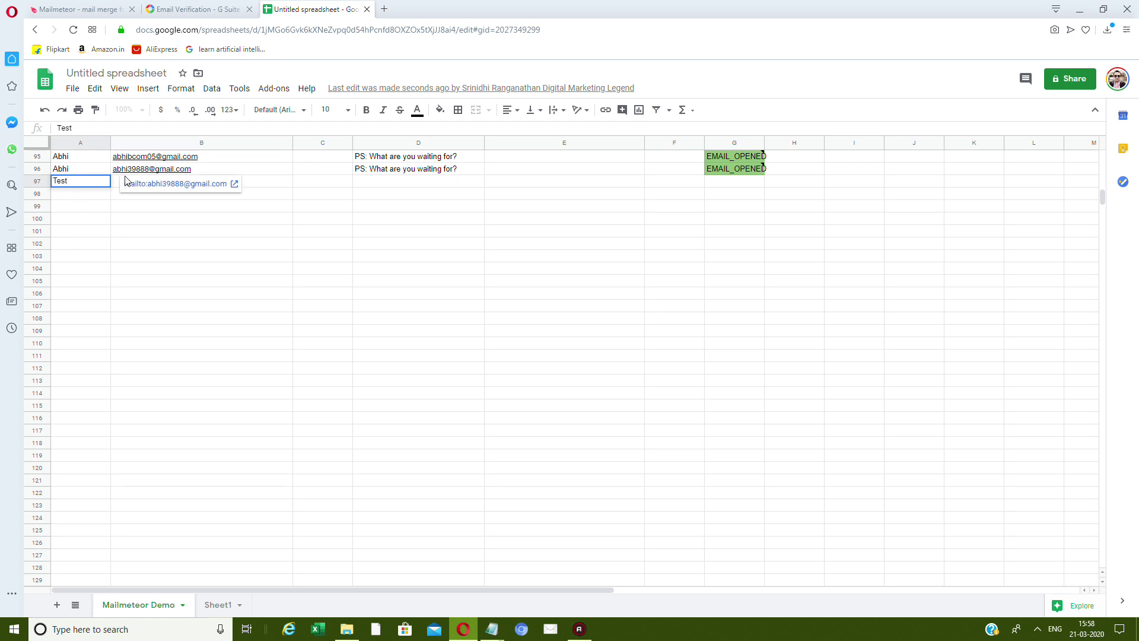
left_click(119, 188)
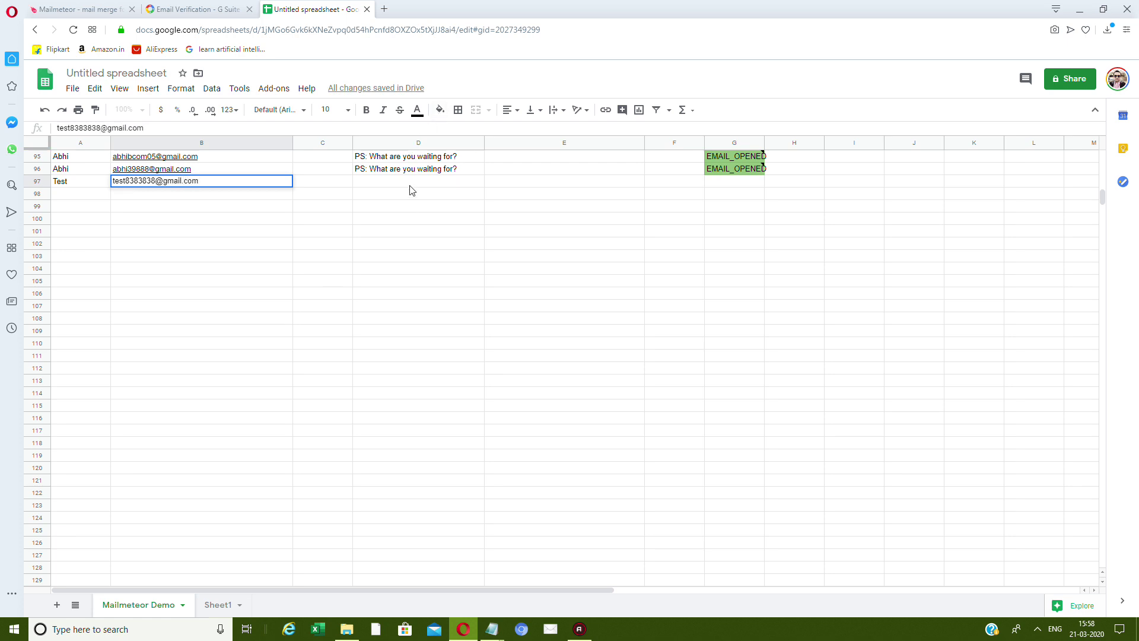
left_click(410, 187)
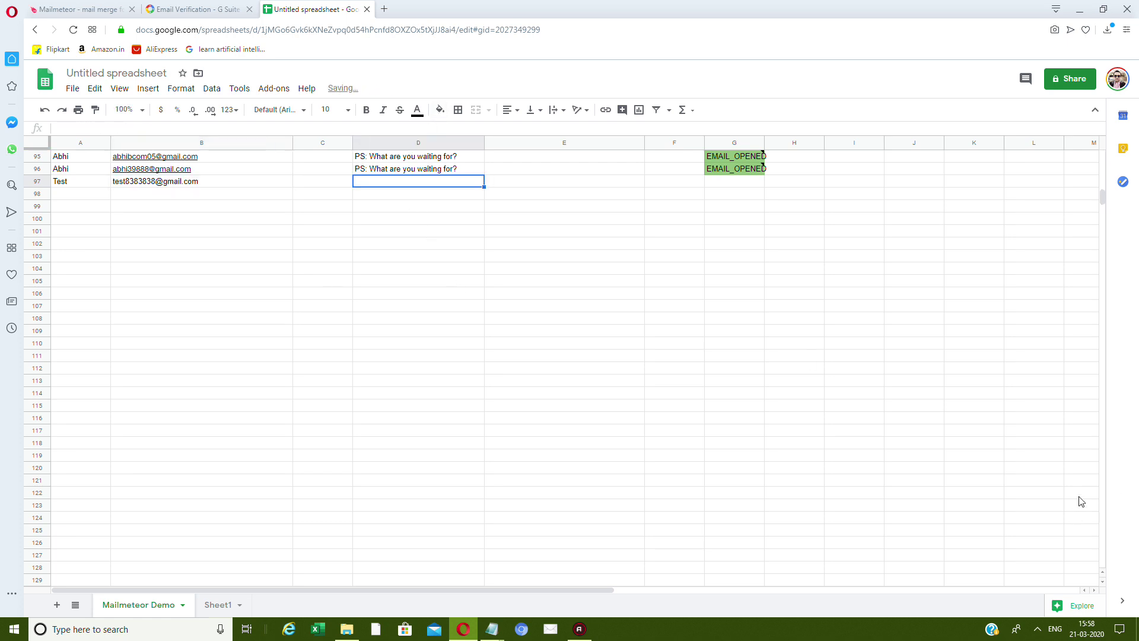
left_click_drag(1086, 190, 363, 128)
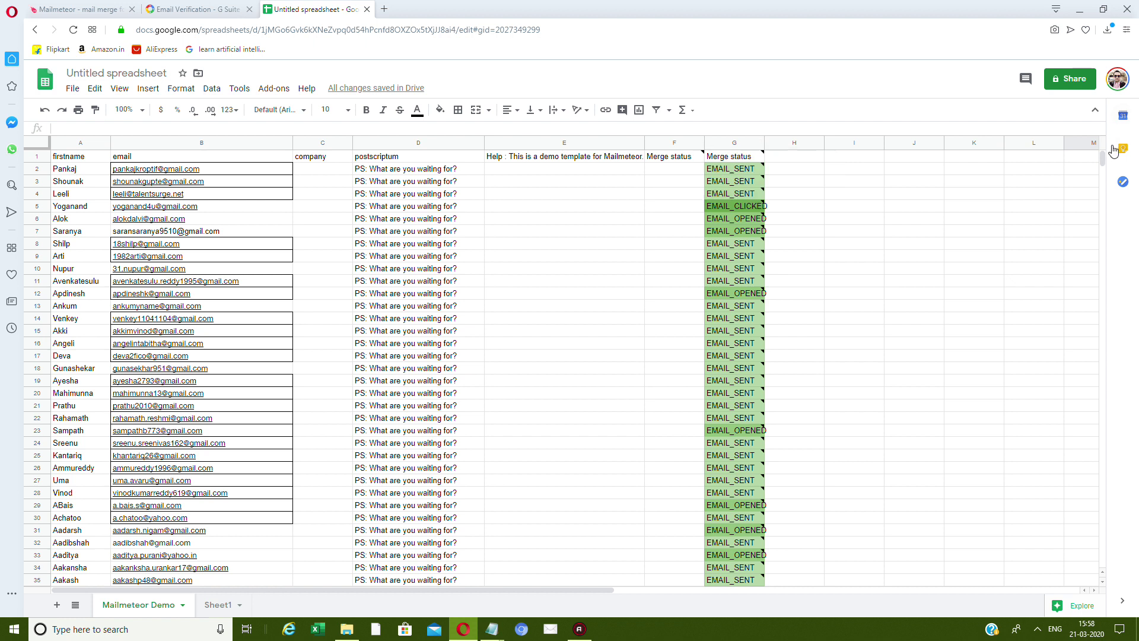
left_click_drag(1102, 160, 1098, 194)
left_click(392, 345)
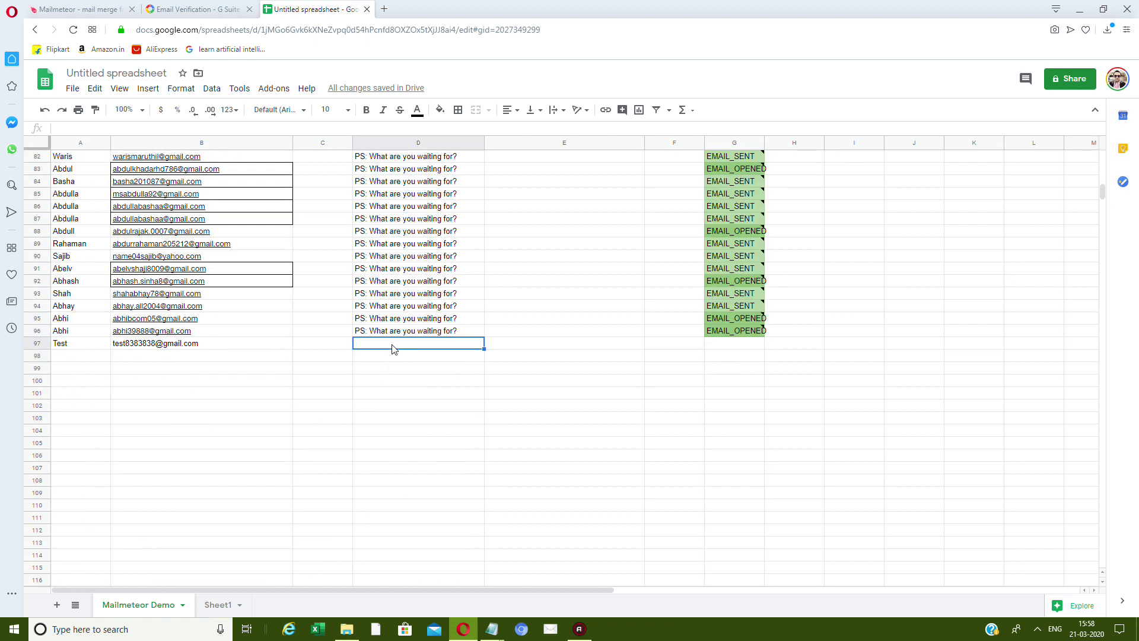
scroll(392, 350, "down", 2)
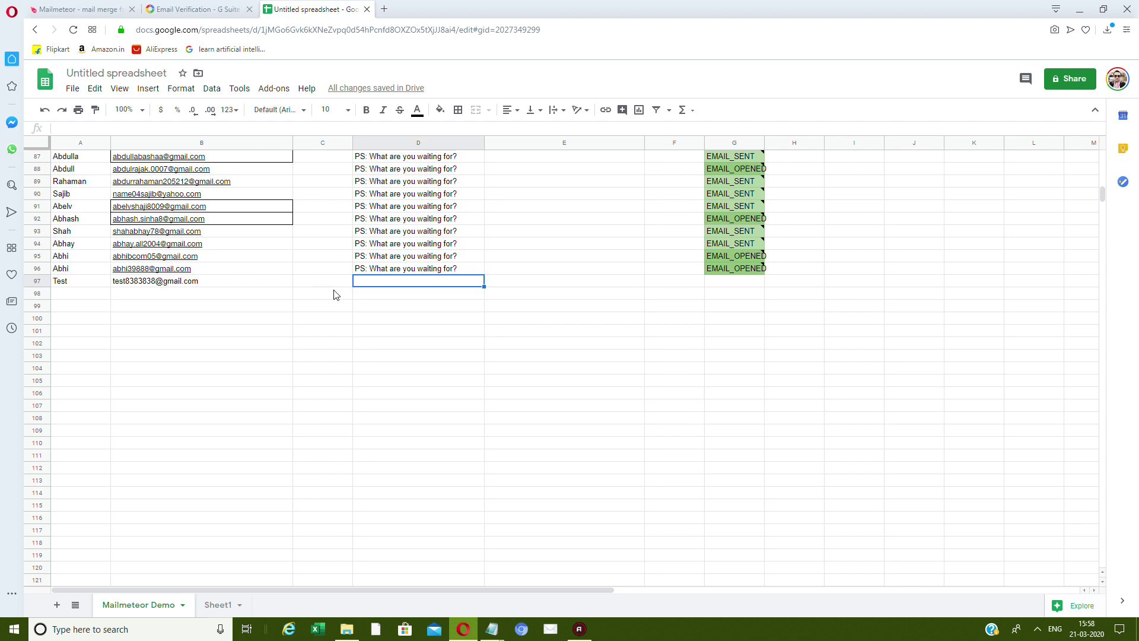
Glance at the Mailmeteor add-on menu, then switch to the Email Verification marketplace page.
left_click(279, 89)
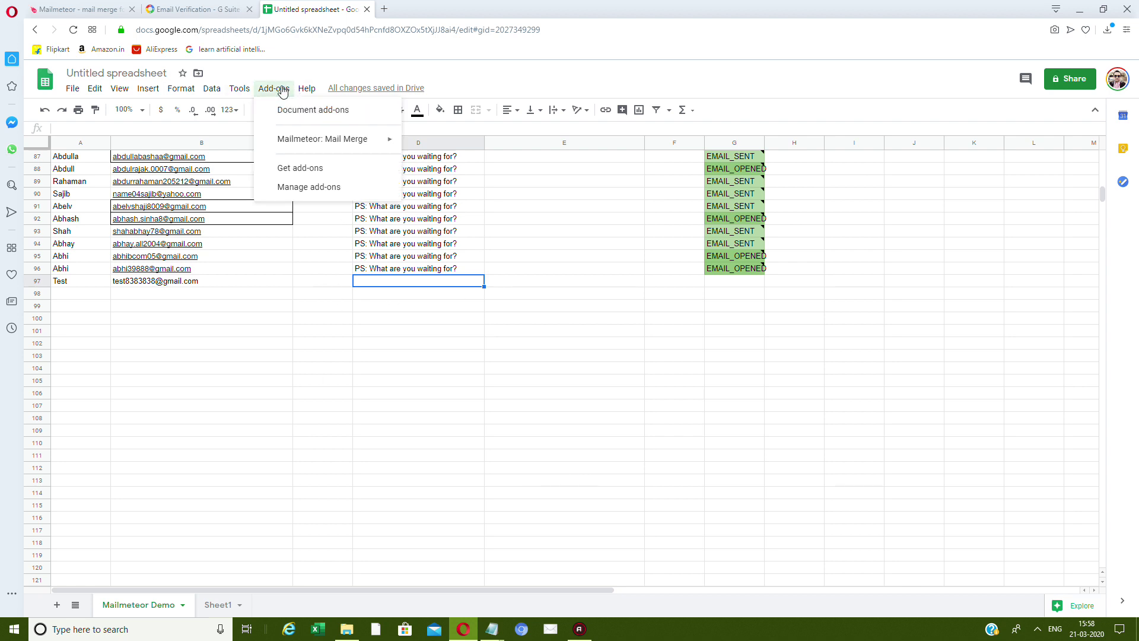
mouse_move(333, 139)
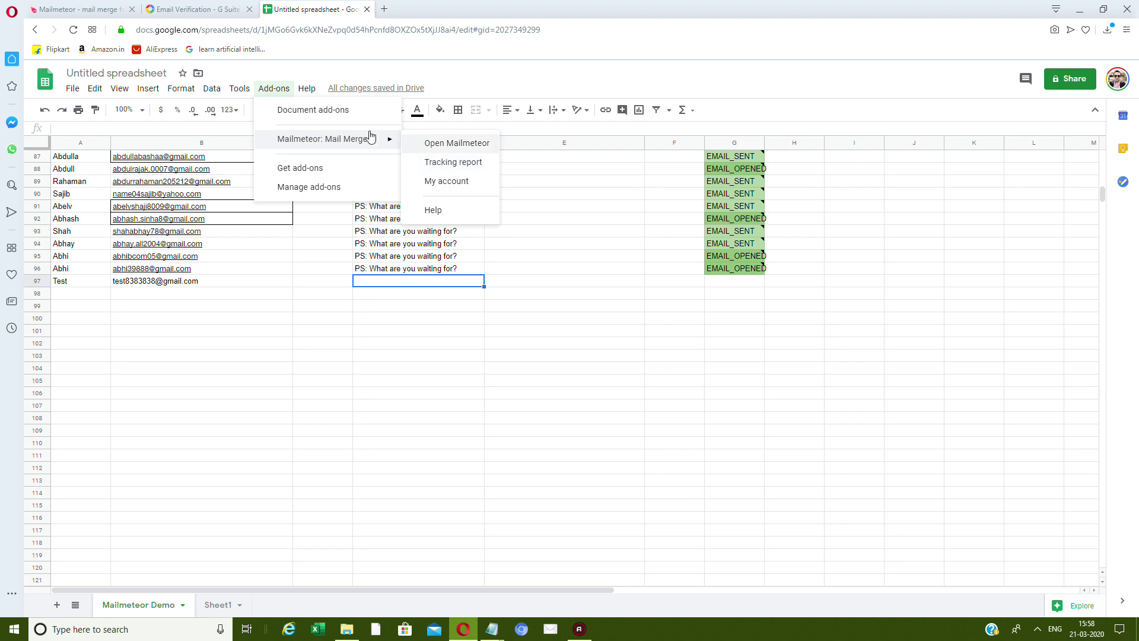
left_click(717, 472)
scroll(717, 478, "down", 3)
scroll(717, 478, "down", 3)
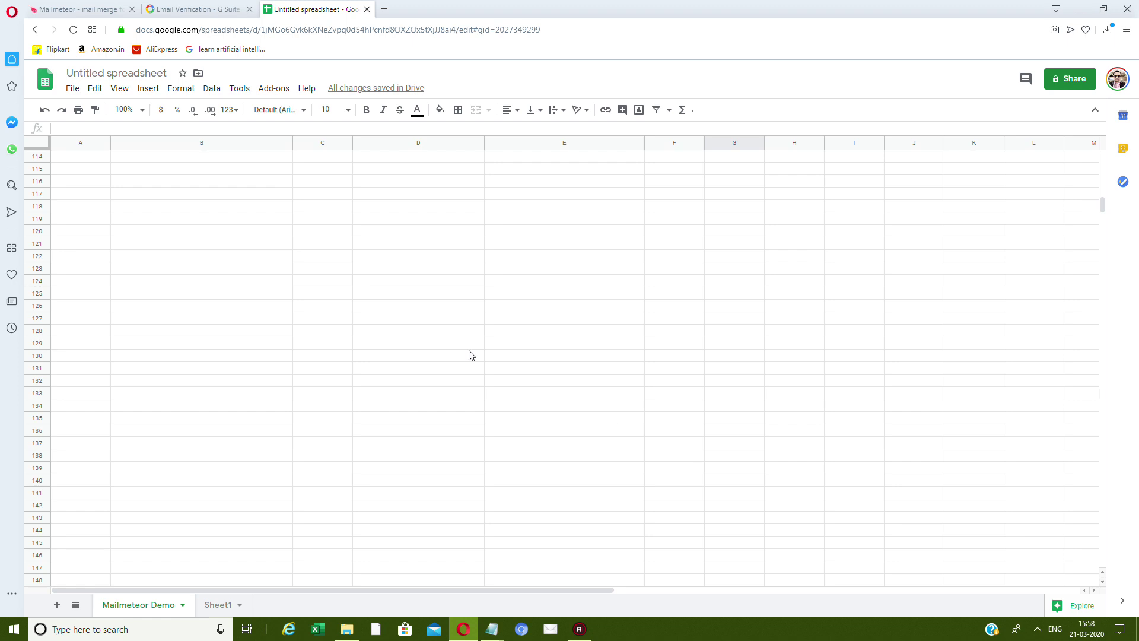
left_click(194, 9)
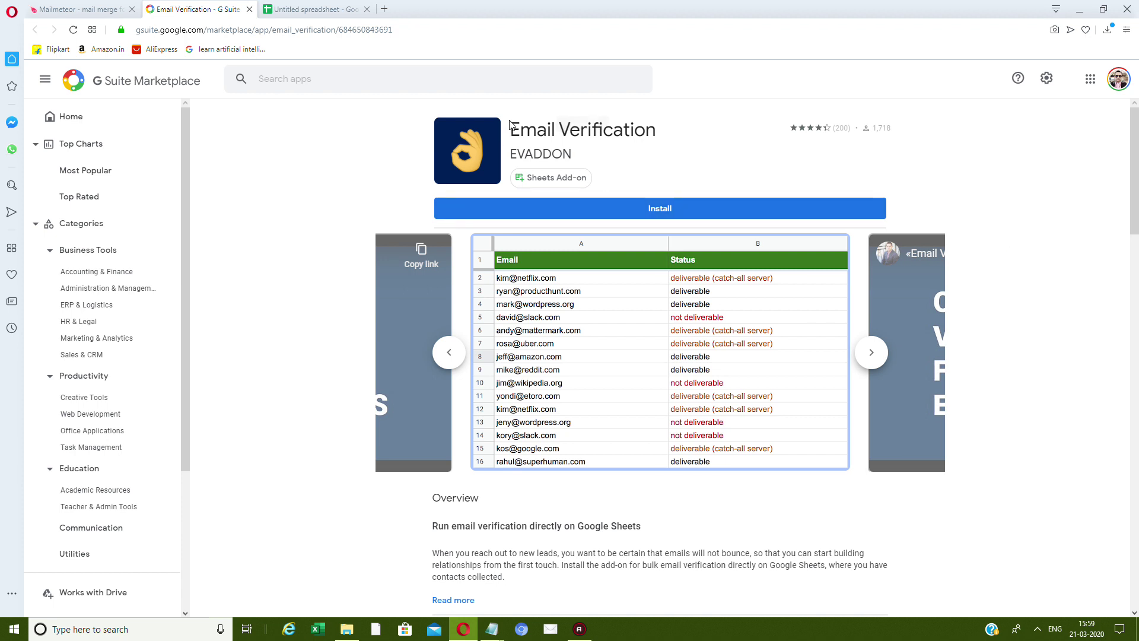
Start installing the Email Verification add-on and pick the Google account to authorise.
scroll(741, 238, "down", 3)
scroll(831, 209, "up", 3)
left_click(665, 211)
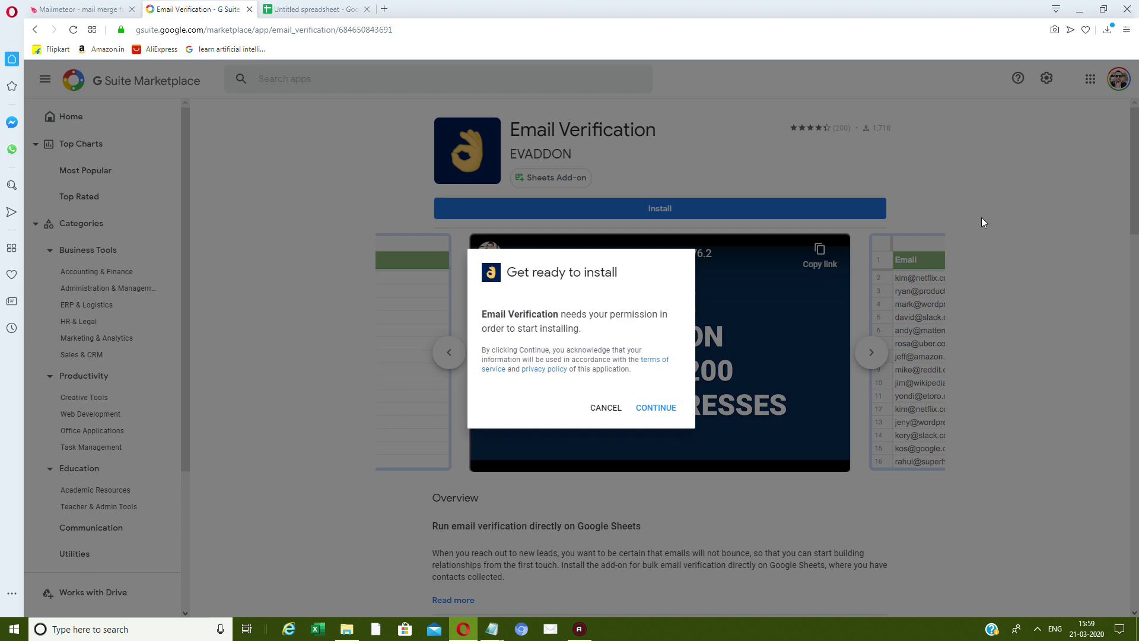
left_click(657, 410)
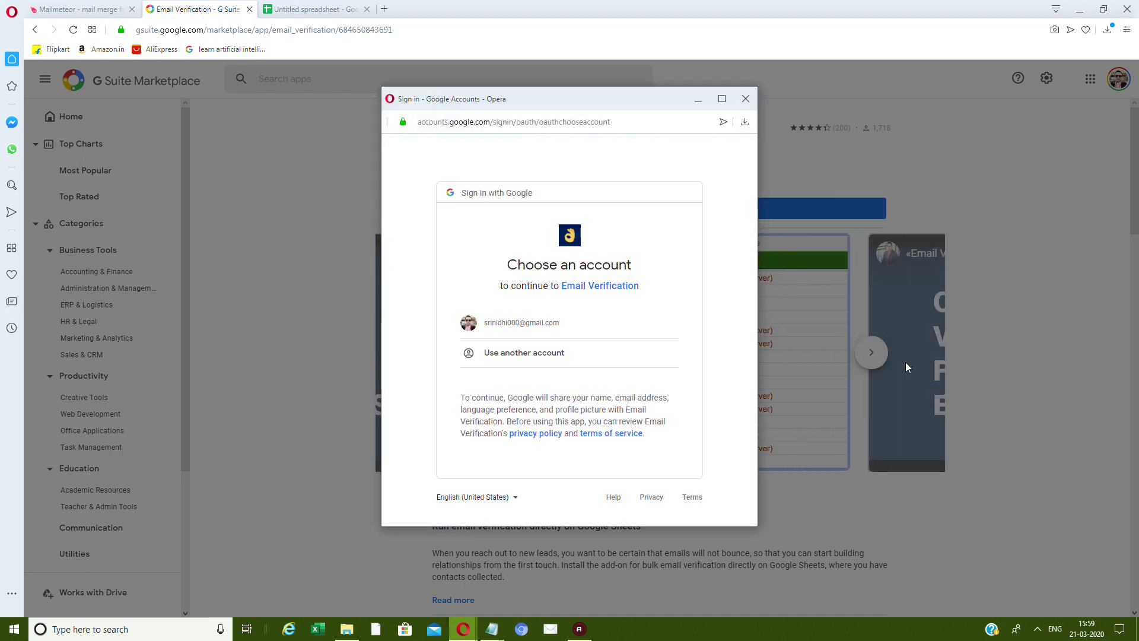
left_click(603, 325)
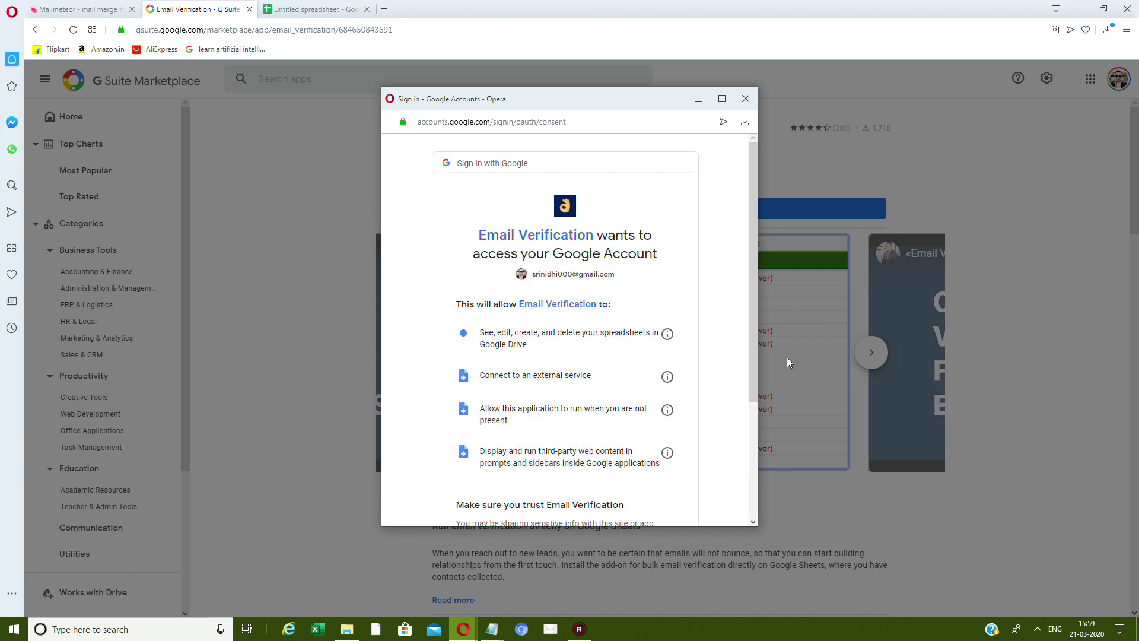
Allow the add-on account access, dismiss the DONE confirmation, and return to the spreadsheet.
scroll(651, 372, "down", 3)
left_click(648, 455)
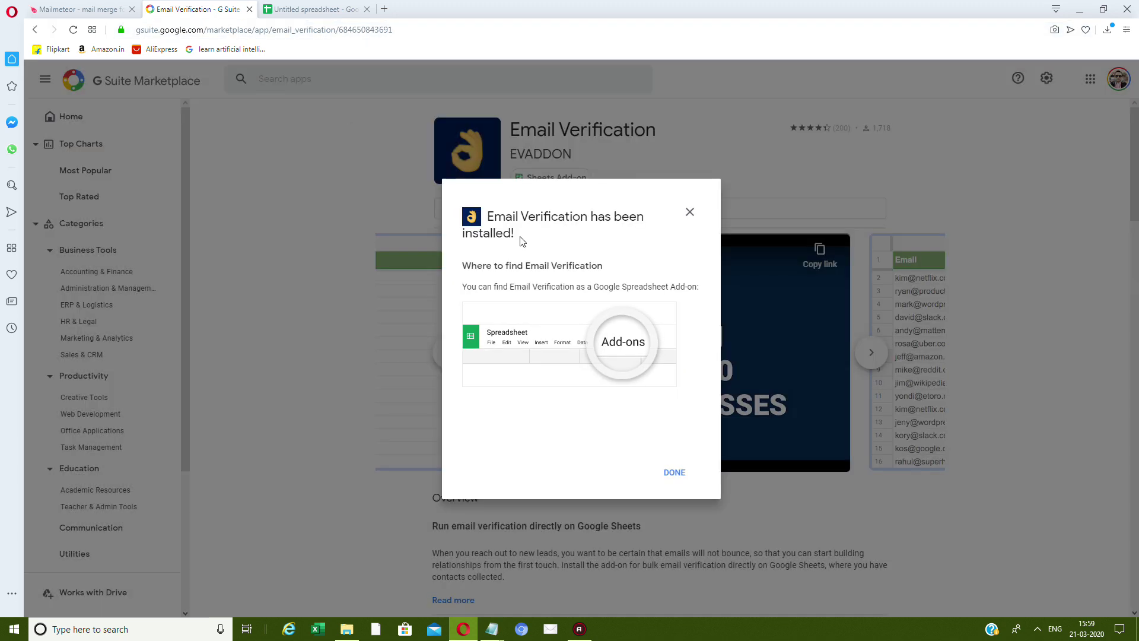
left_click(675, 473)
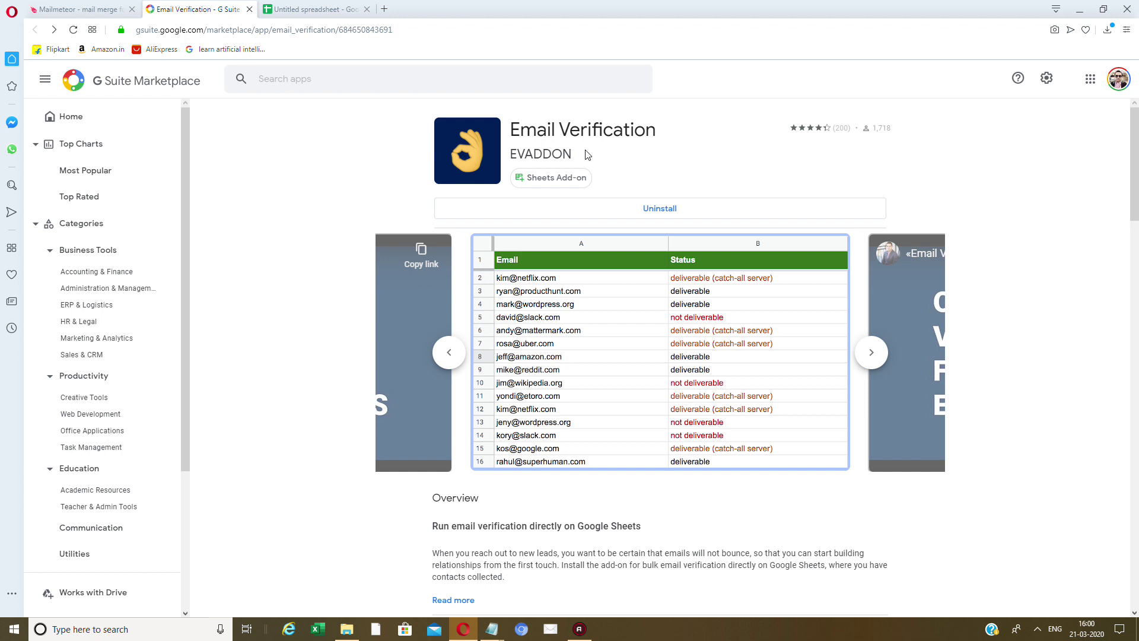
left_click(306, 11)
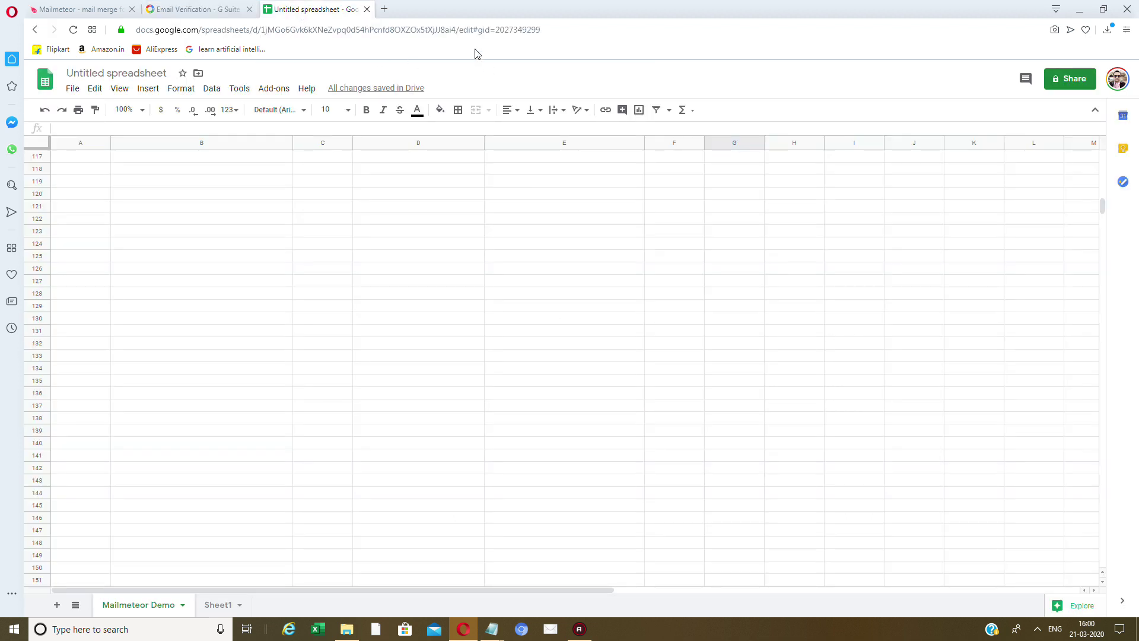
Reload the spreadsheet, scroll down to the Test row, and list the installed add-ons.
left_click(488, 30)
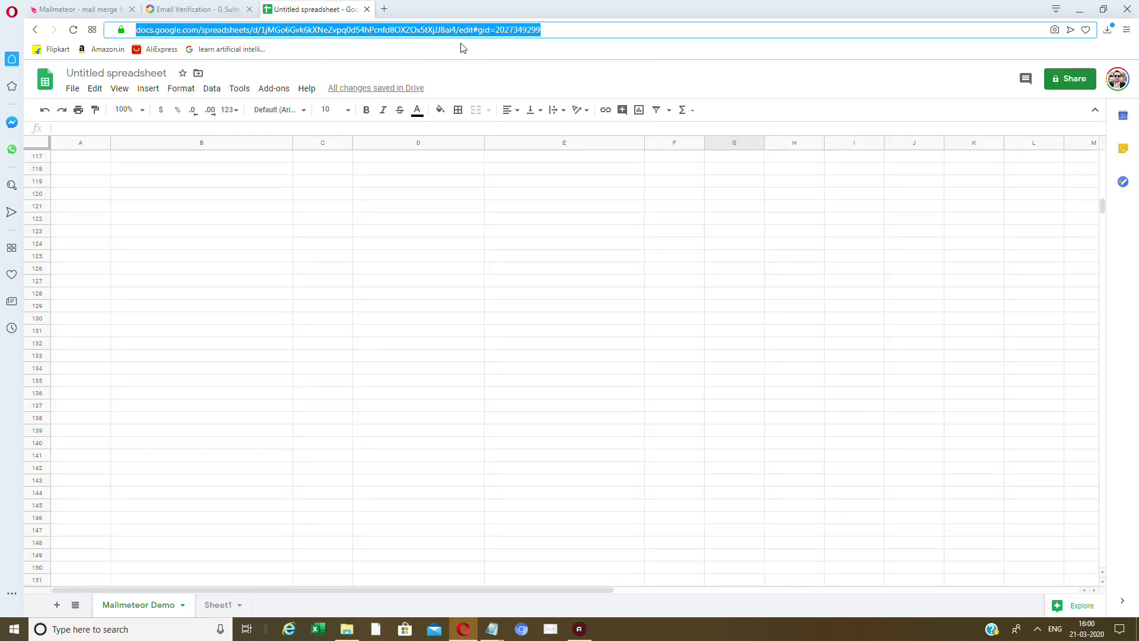
key("Return")
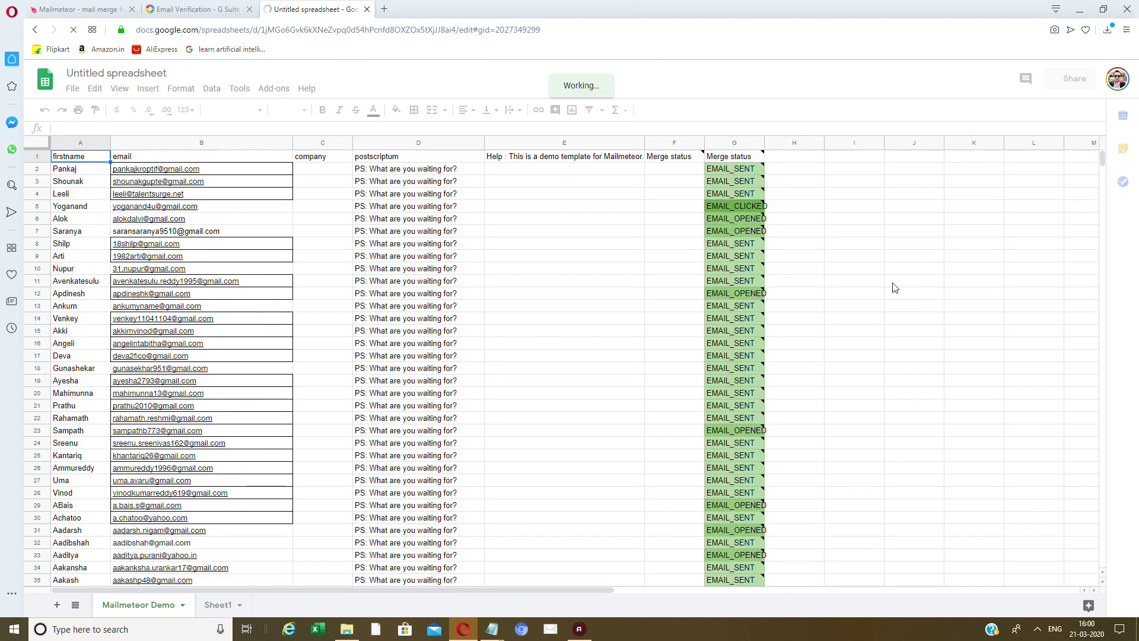
left_click(465, 302)
scroll(474, 309, "down", 15)
scroll(522, 291, "down", 6)
scroll(587, 252, "down", 2)
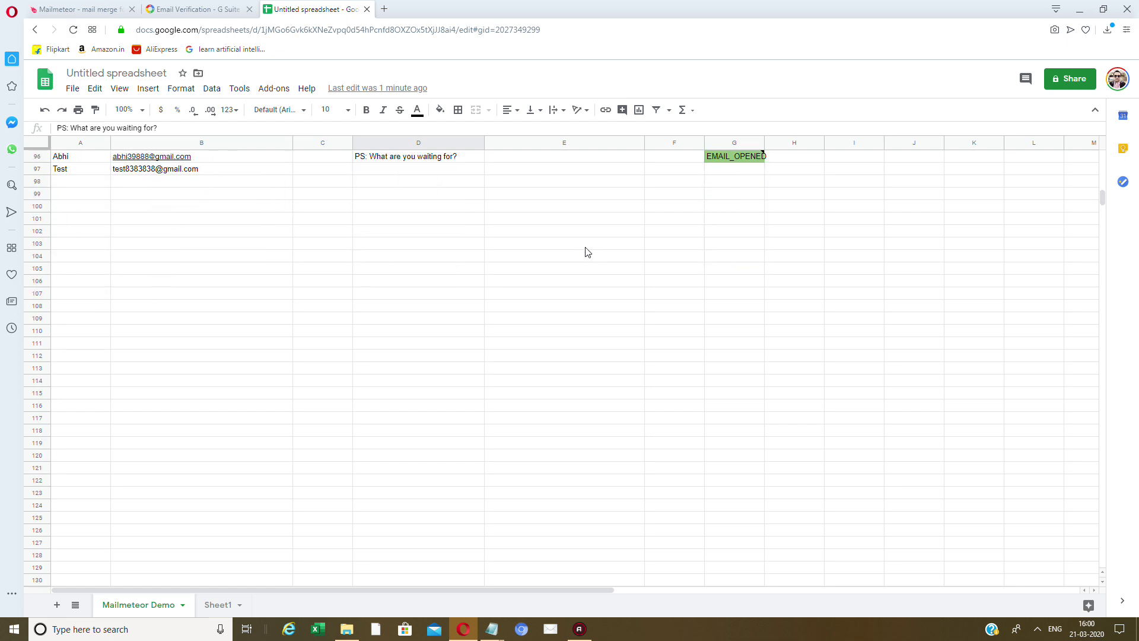
scroll(572, 234, "down", 1)
left_click(281, 88)
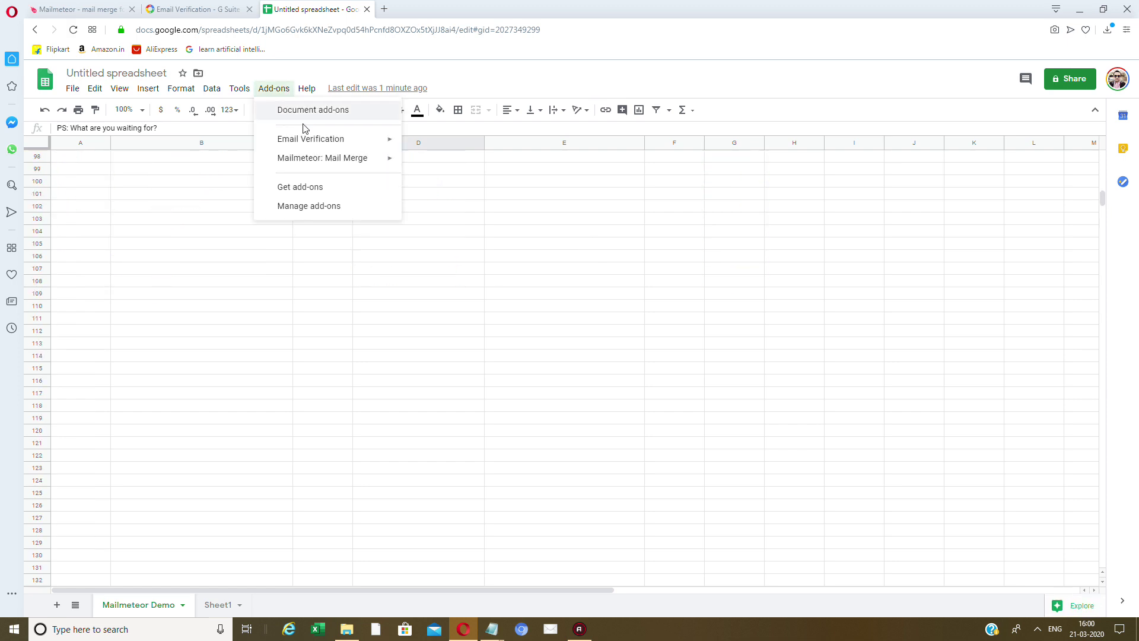
Start Email Verification, dismiss the free credits offer, and browse its credit packages.
mouse_move(309, 139)
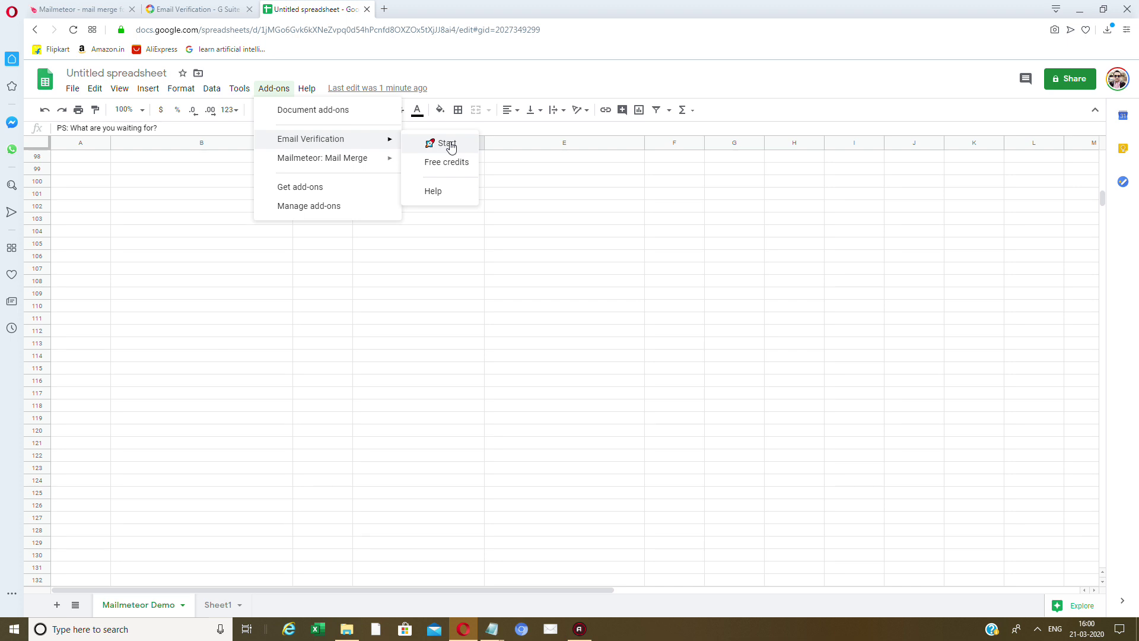
left_click(448, 144)
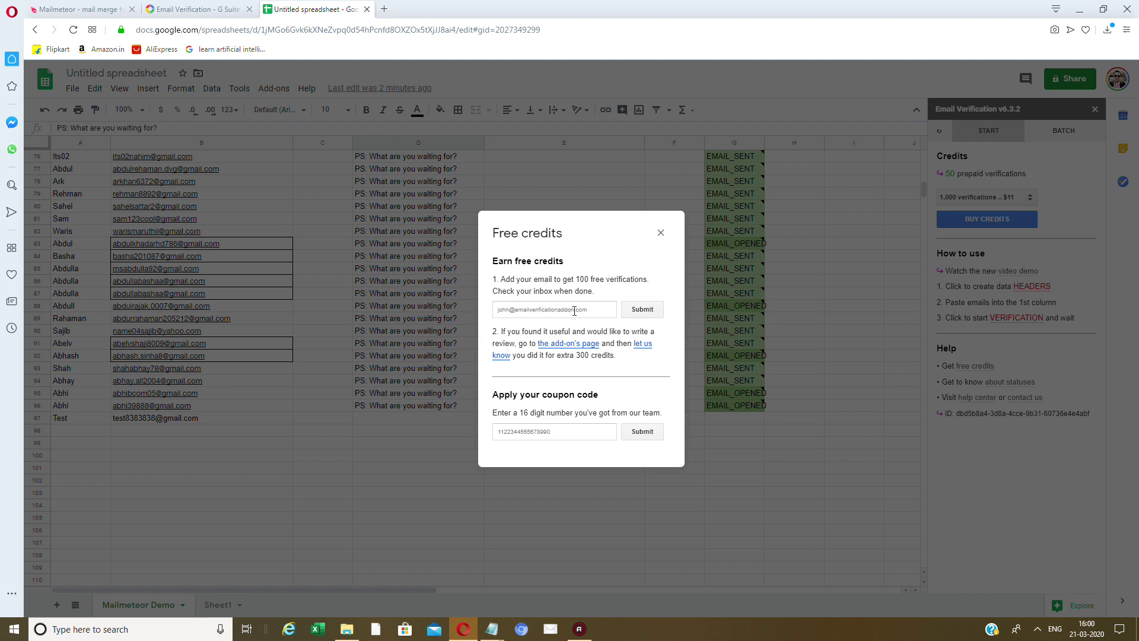
left_click(661, 232)
left_click(979, 199)
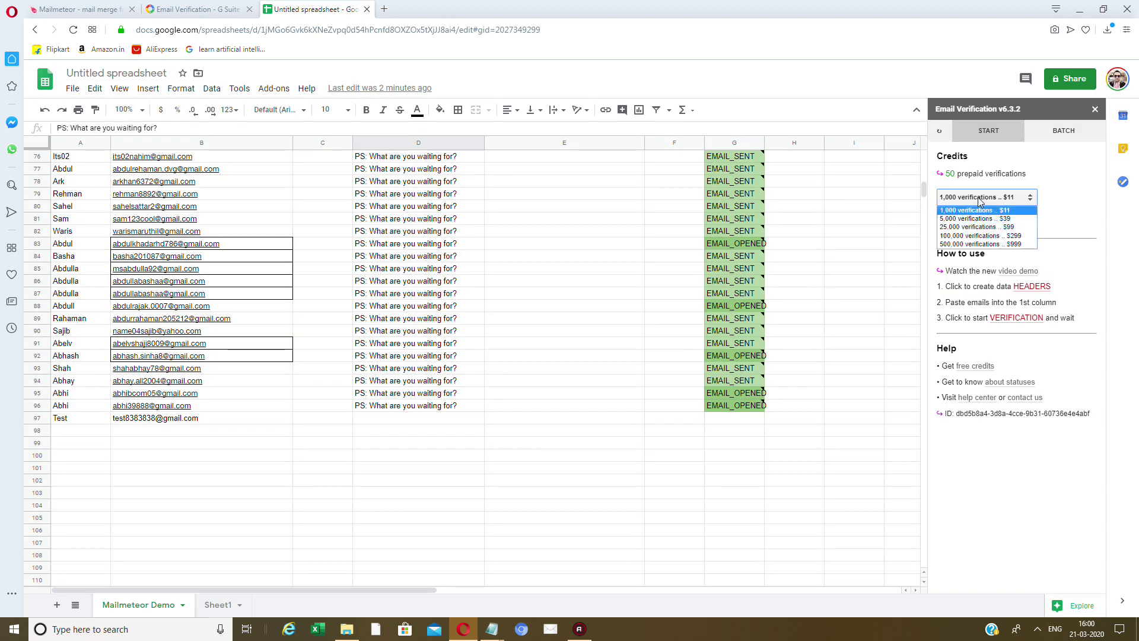
left_click(978, 201)
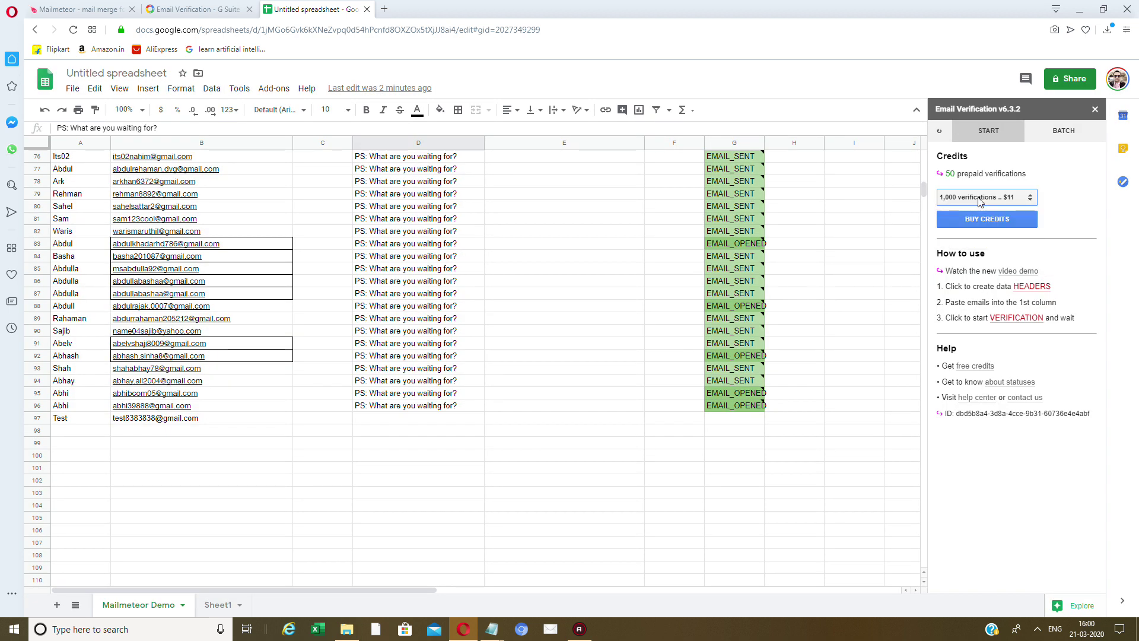
left_click(980, 201)
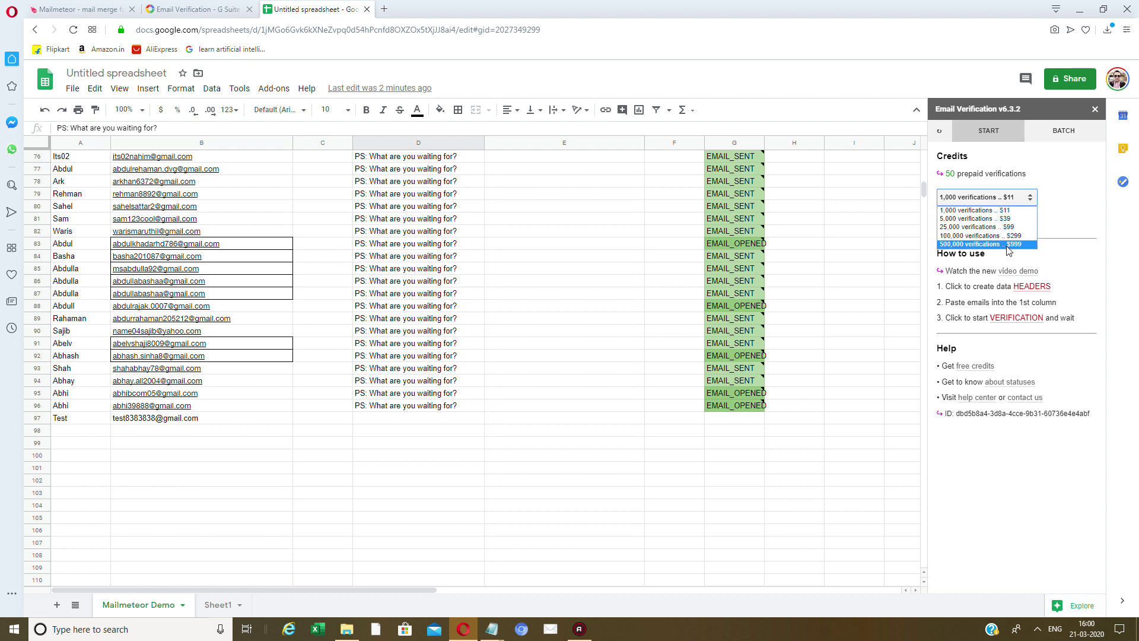
left_click(1009, 210)
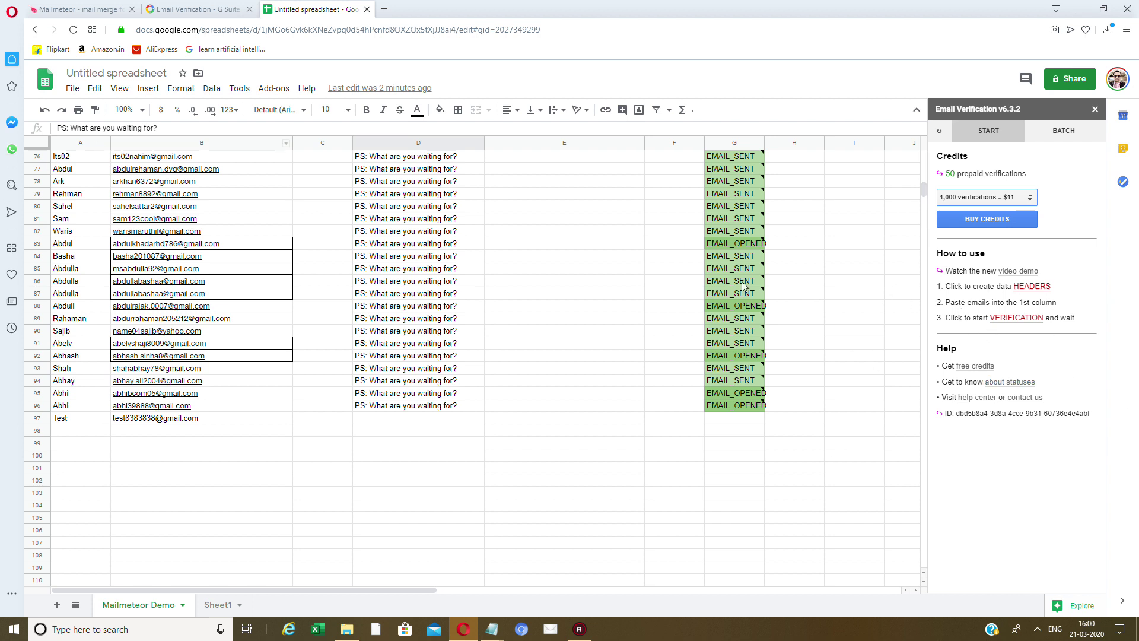
scroll(807, 410, "down", 3)
left_click(777, 420)
scroll(798, 407, "down", 3)
Look at the BATCH verification option, then close the Email Verification sidebar.
left_click(1017, 200)
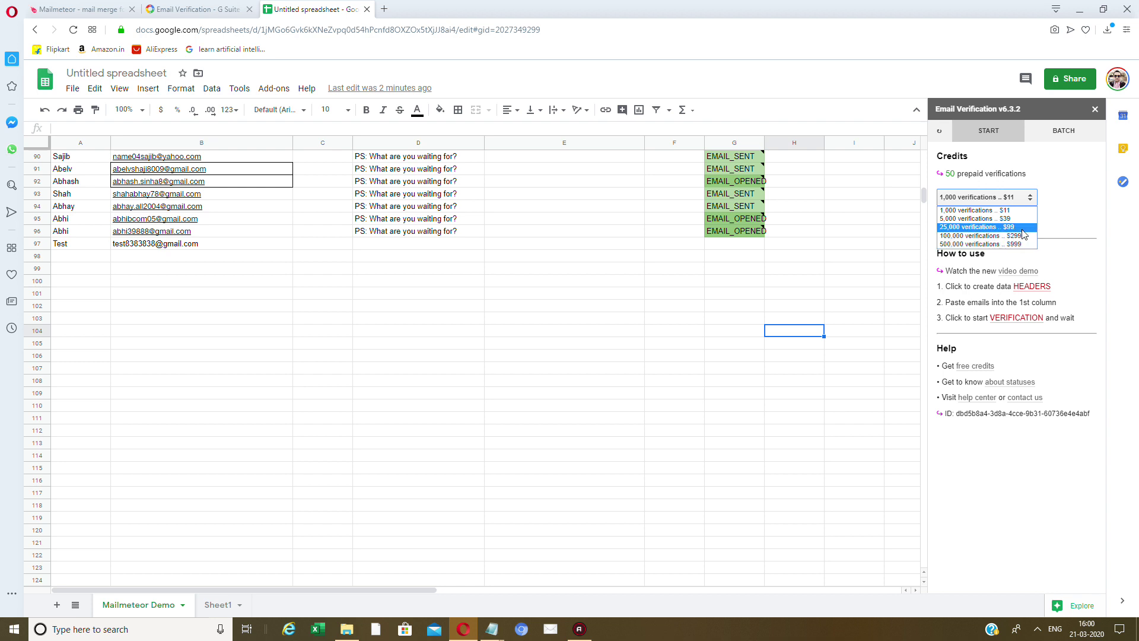
left_click(1072, 133)
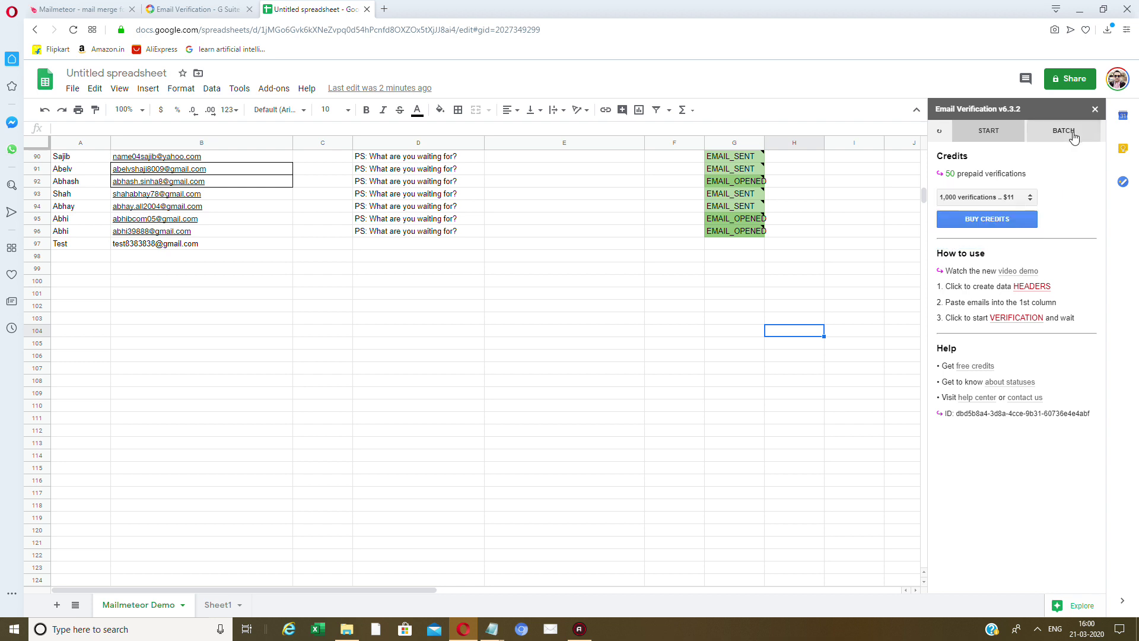
left_click(1024, 135)
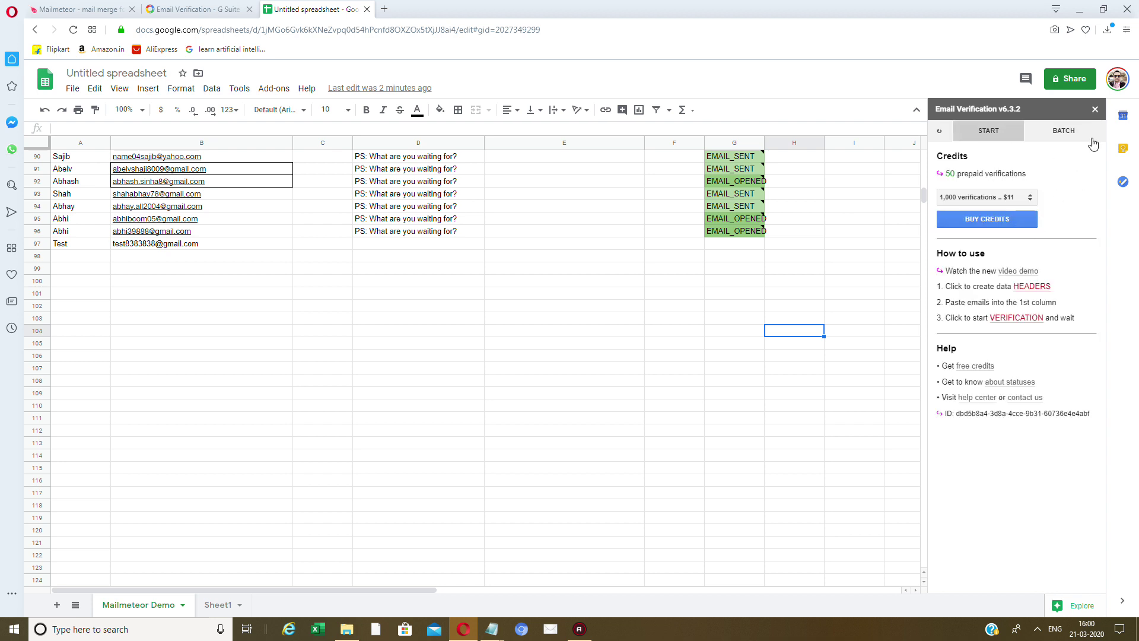
left_click(1096, 109)
scroll(437, 256, "down", 4)
scroll(438, 257, "up", 2)
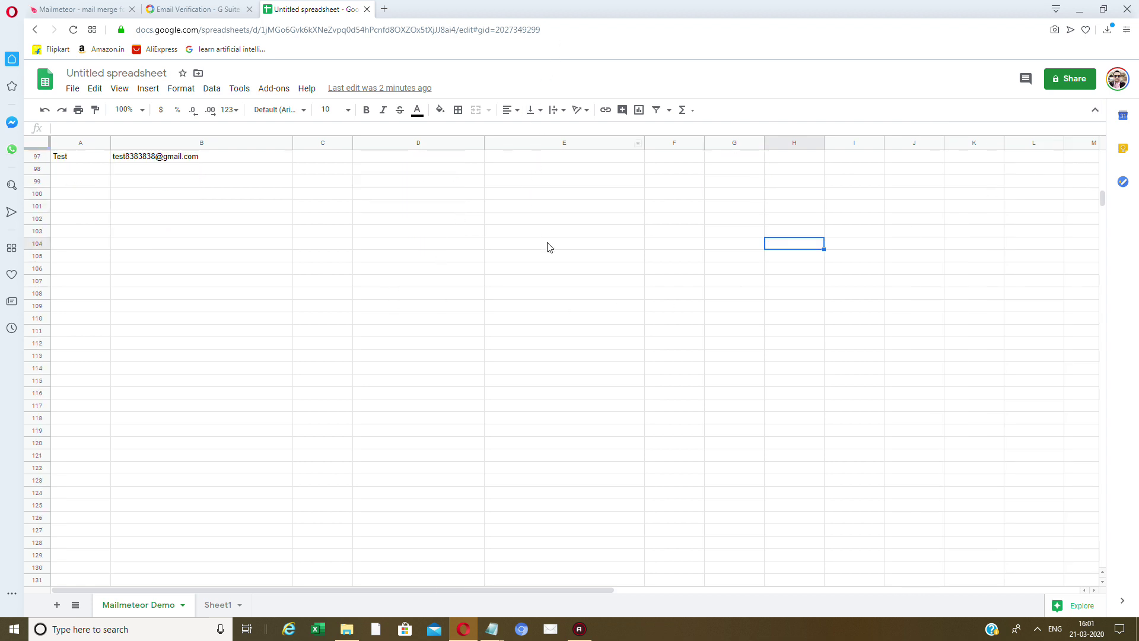
Select the test email in B97 and search Google for 'email validator' in a new tab.
left_click(252, 160)
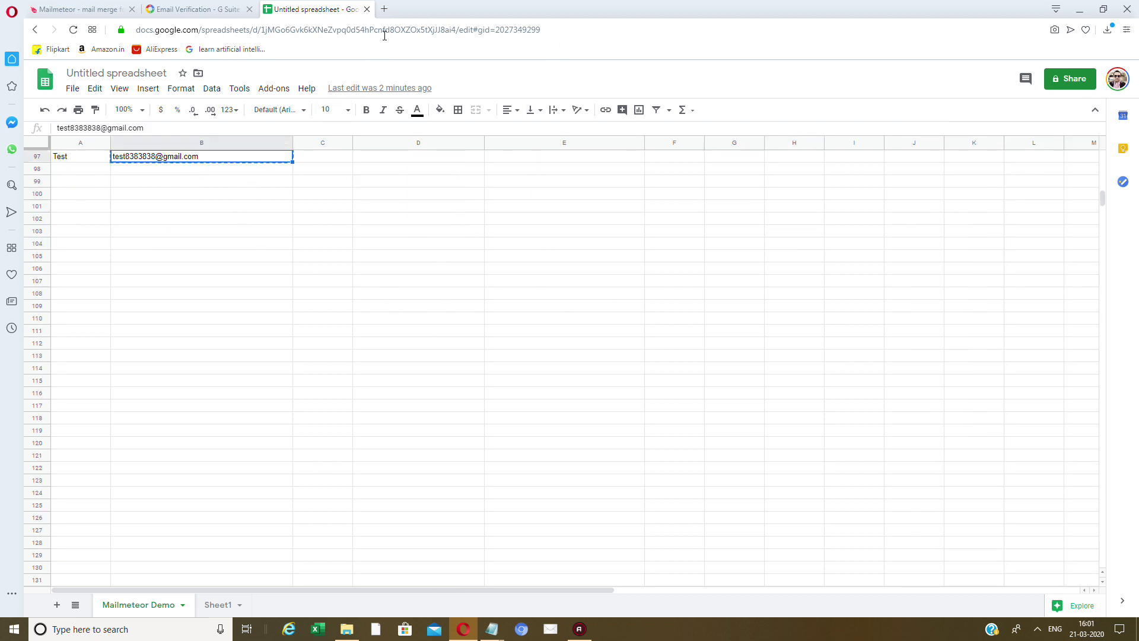
left_click(383, 9)
type("google.com")
key("Return")
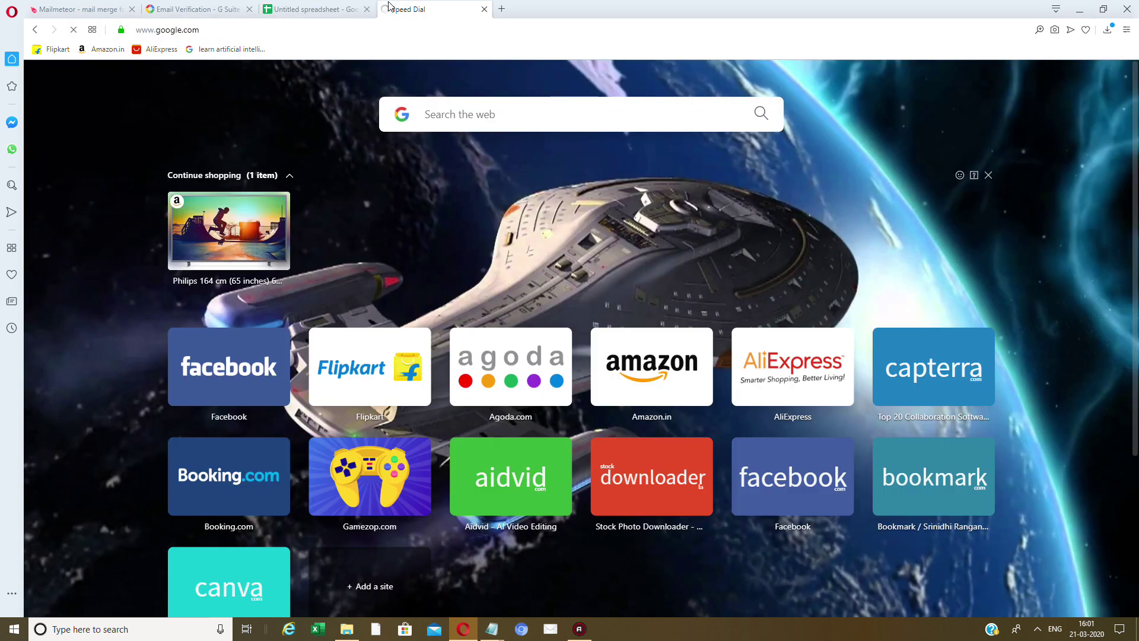
type("email")
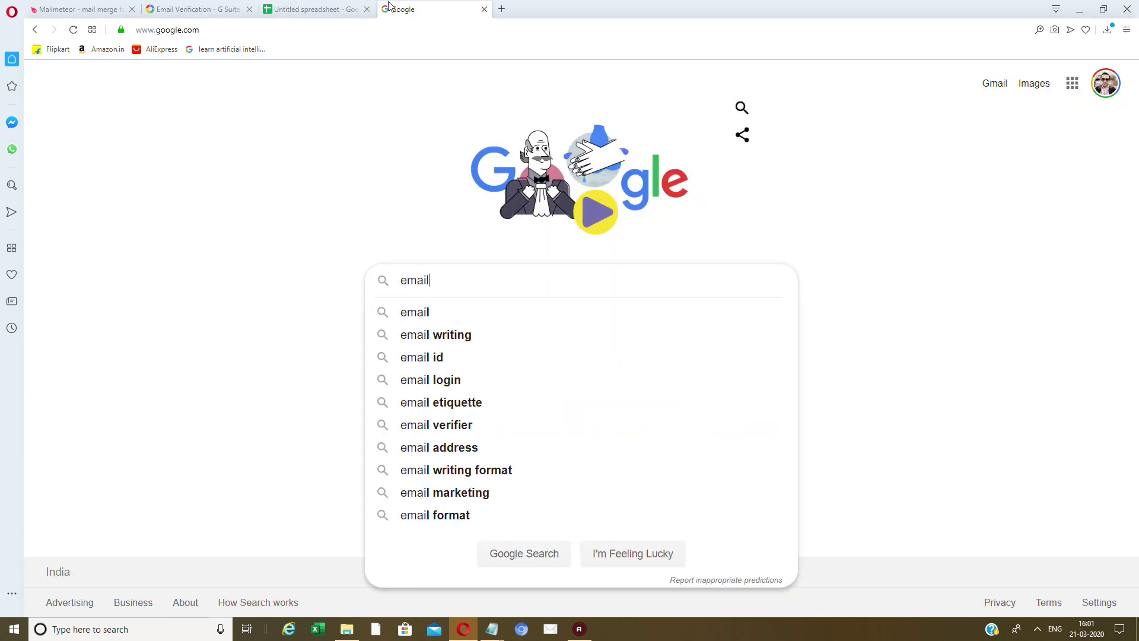
type(" validator")
key("Return")
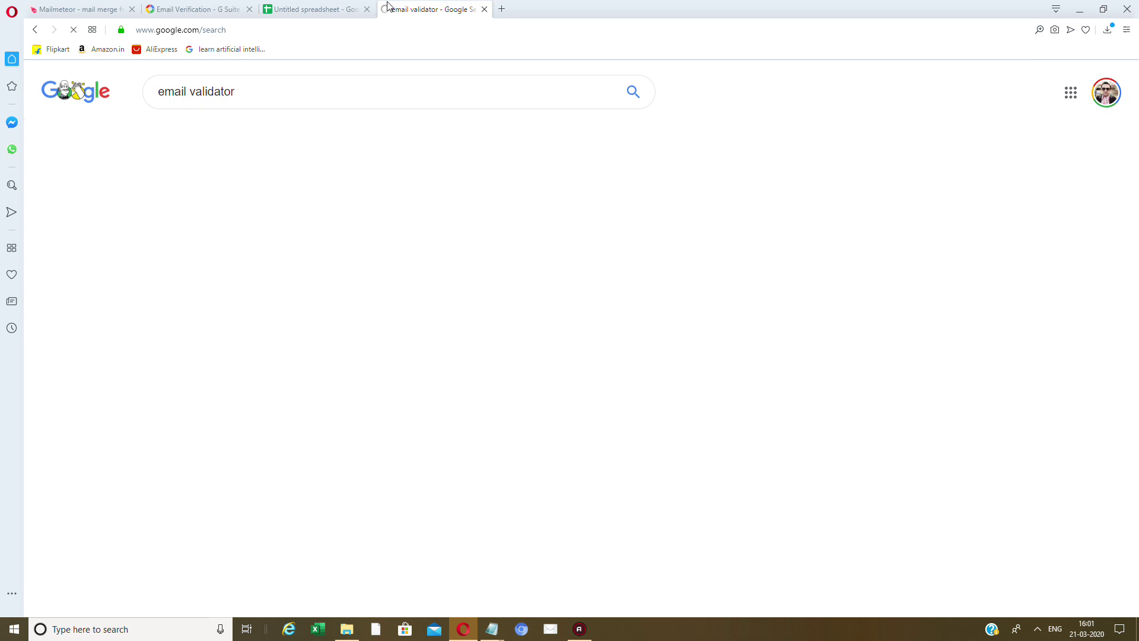
Open the DeBounce result from the search listings in a new tab.
scroll(491, 415, "down", 5)
scroll(491, 410, "down", 8)
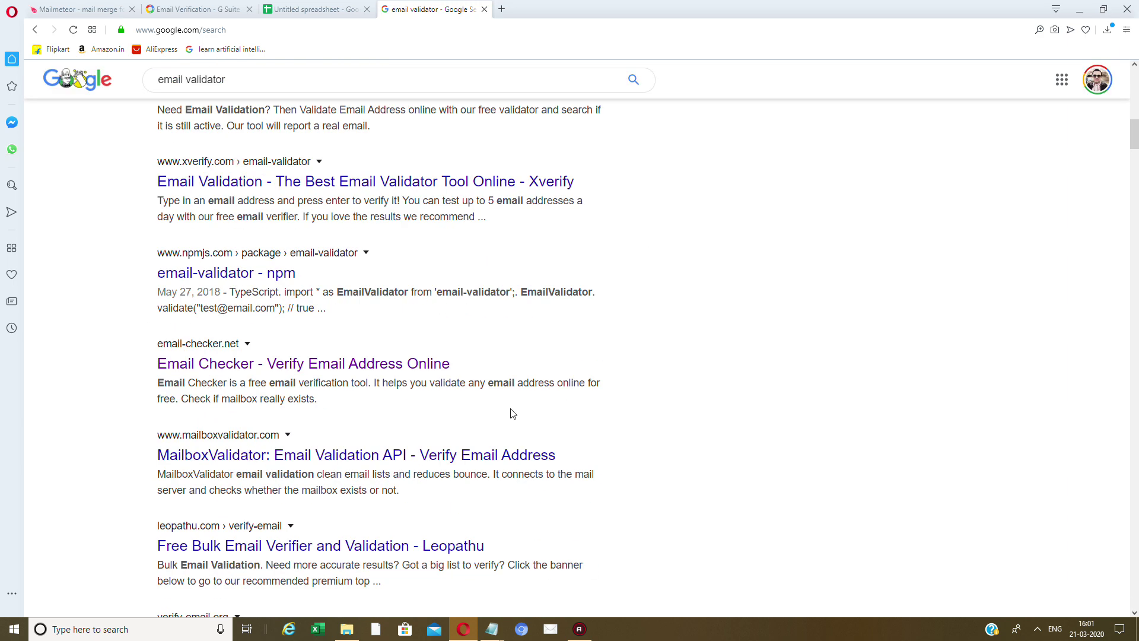
scroll(513, 414, "down", 9)
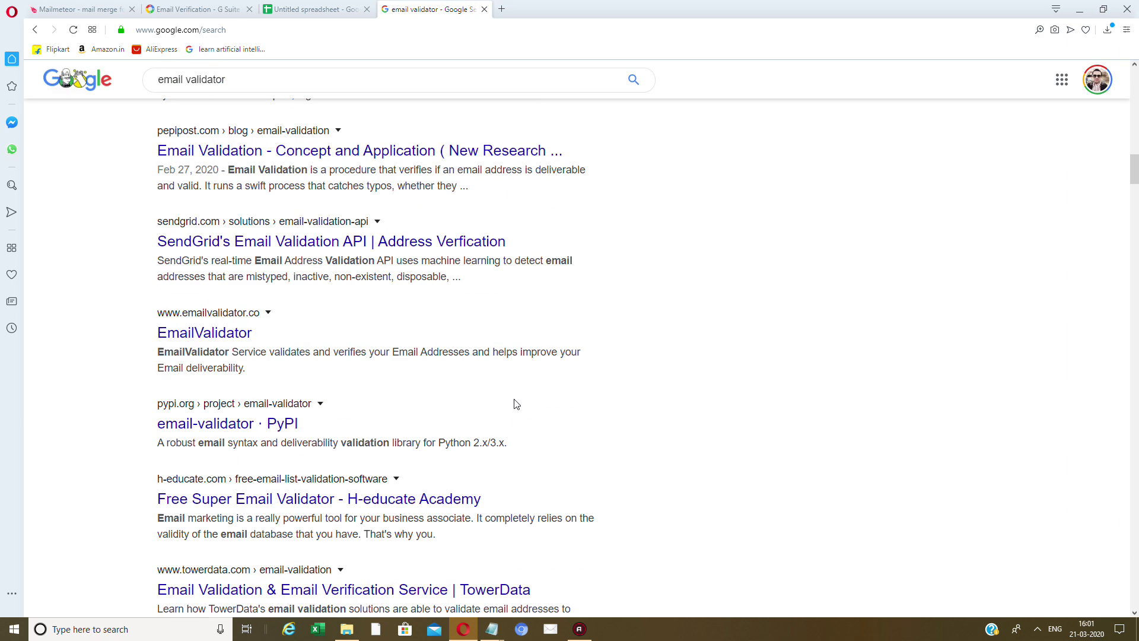
scroll(486, 411, "down", 4)
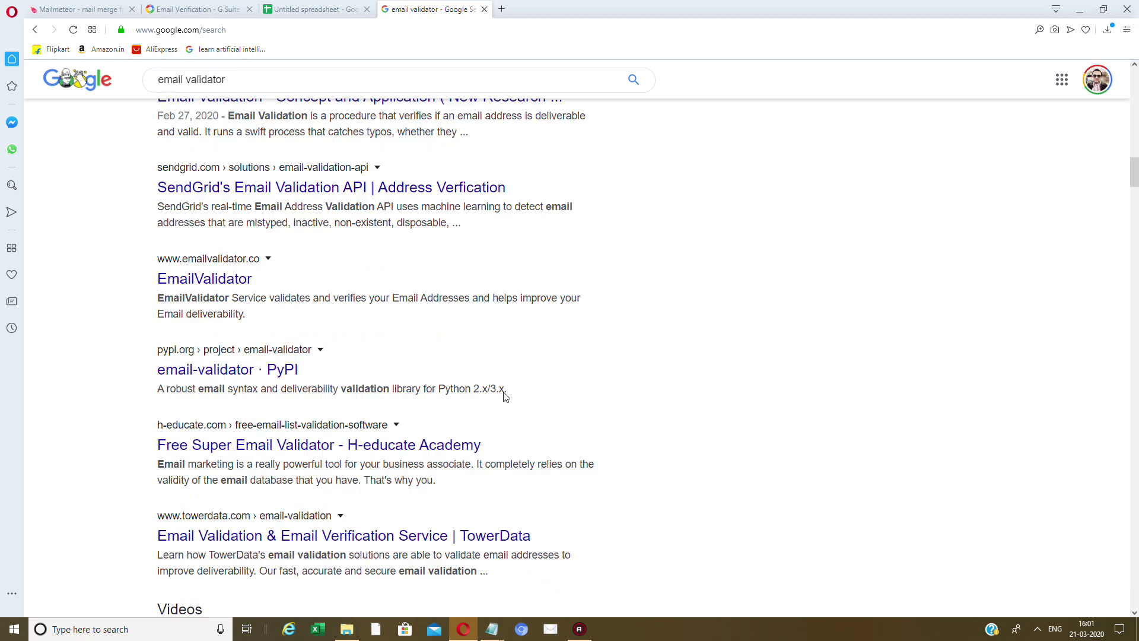
scroll(511, 391, "down", 9)
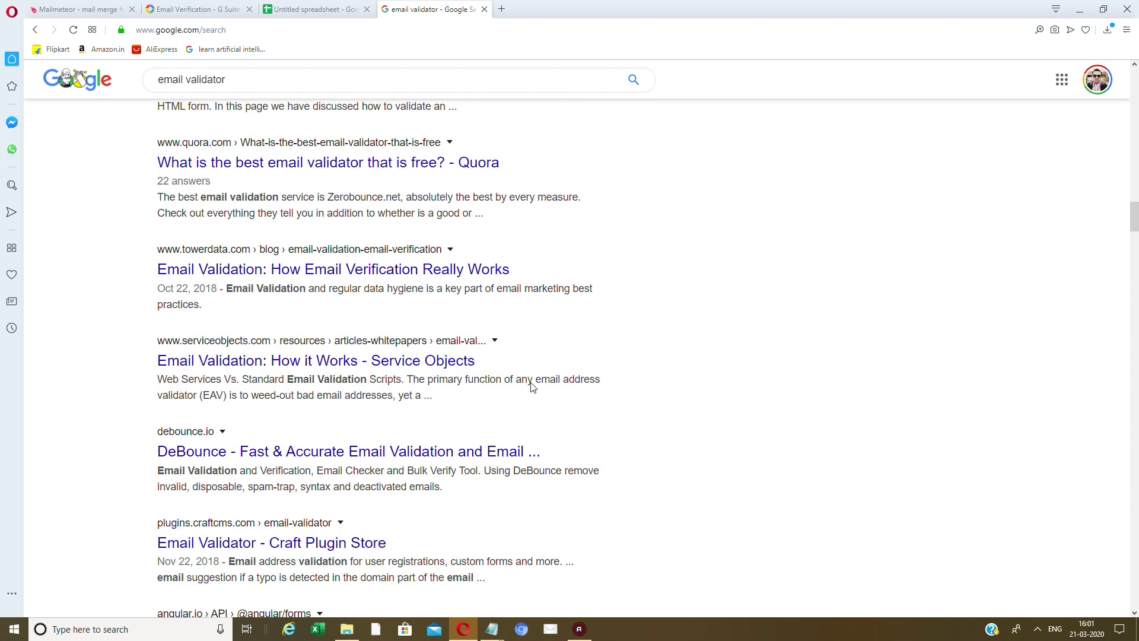
right_click(535, 451)
left_click(564, 444)
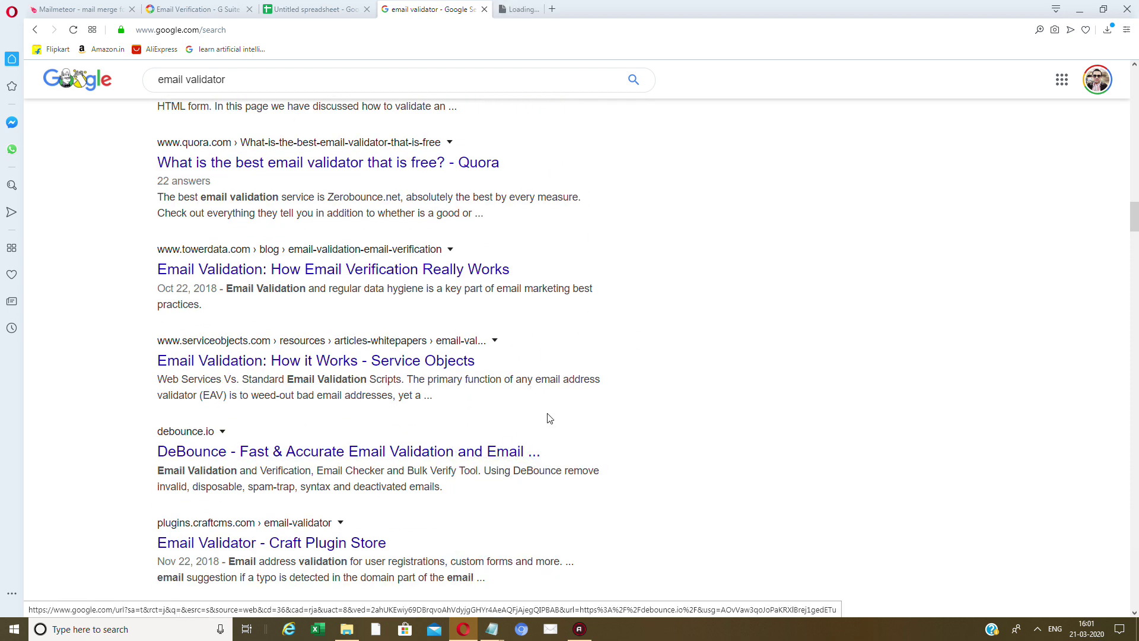
Paste the test email into DeBounce's 'Test your Email' box and validate it as Deliverable.
left_click(531, 9)
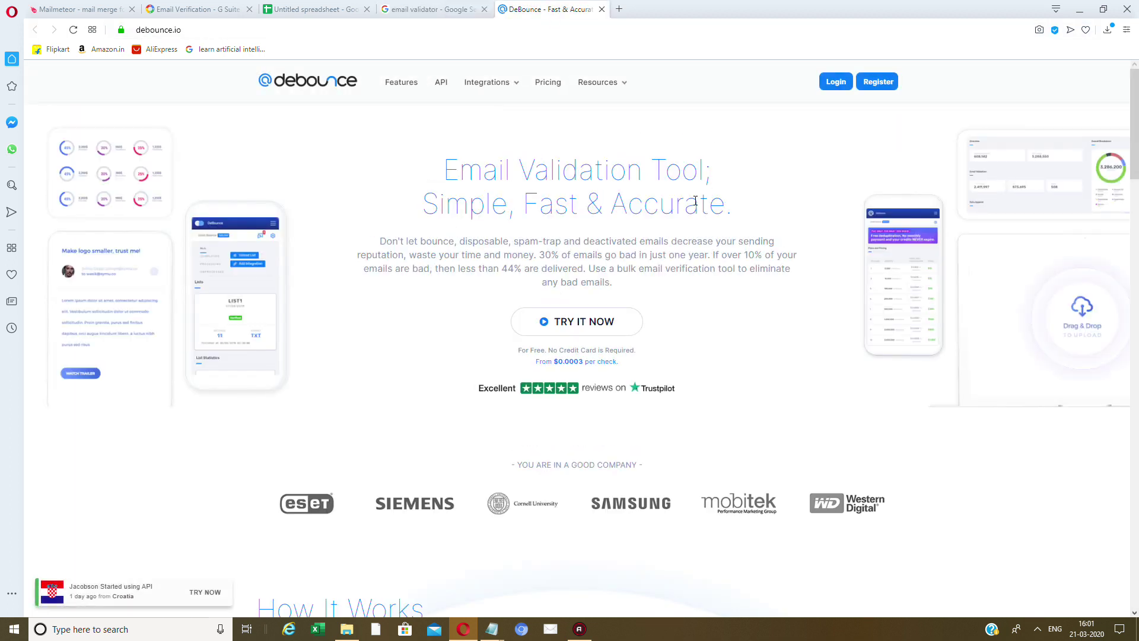
scroll(808, 332, "down", 10)
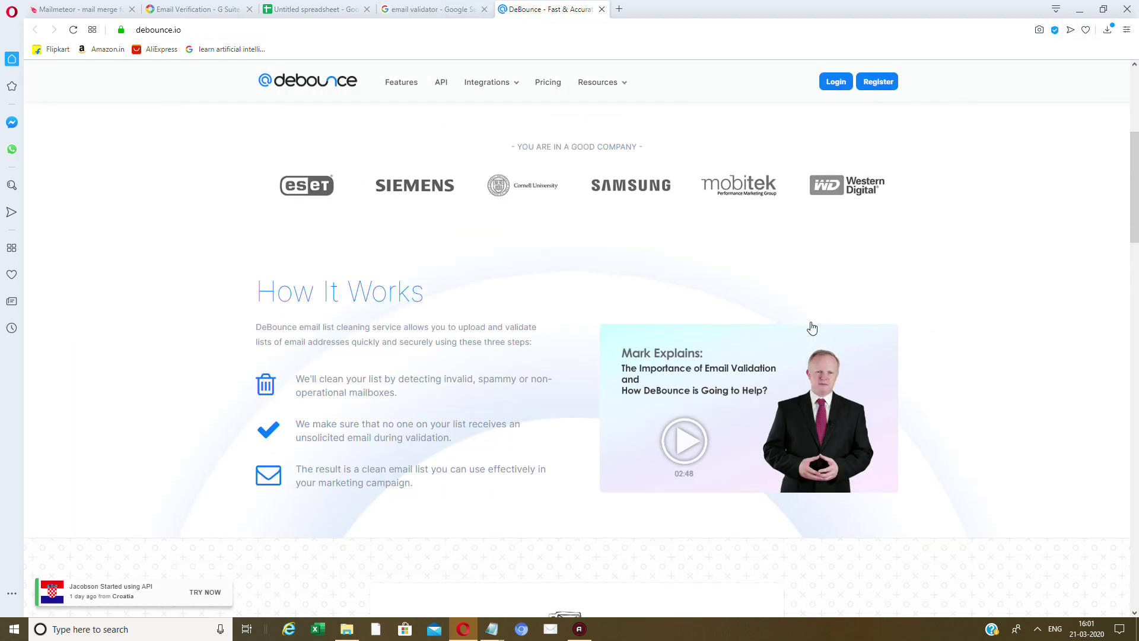
key("ctrl+v")
left_click(690, 349)
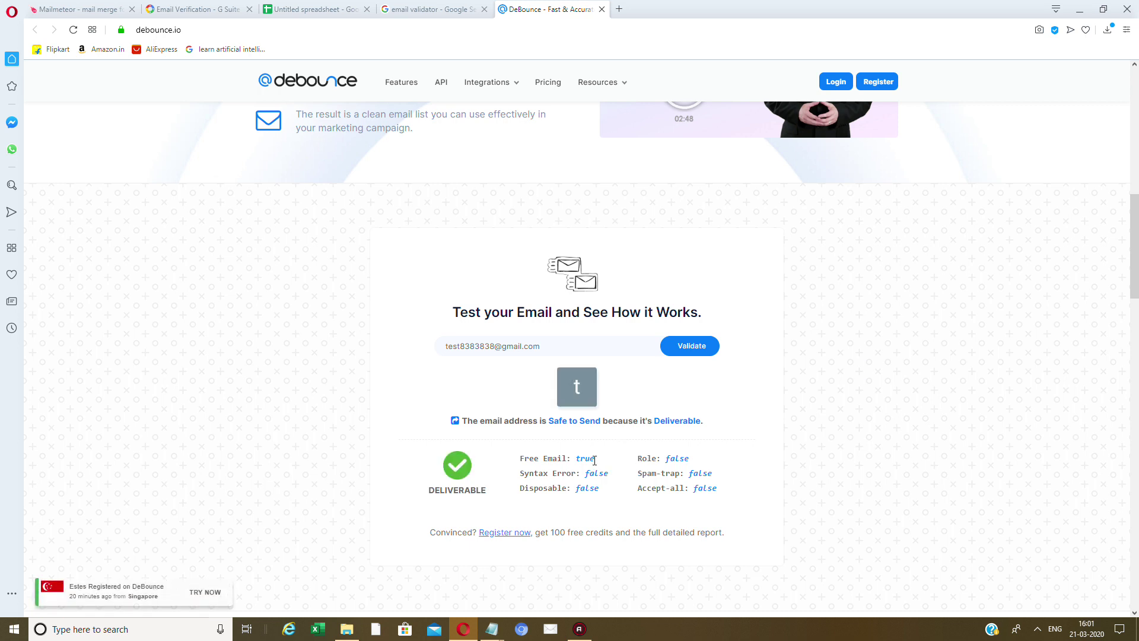
Insert '888383hjejdjcjdjcjsjcsjjdf' into the test Gmail address and re-validate it.
left_click_drag(568, 459, 617, 465)
left_click(530, 449)
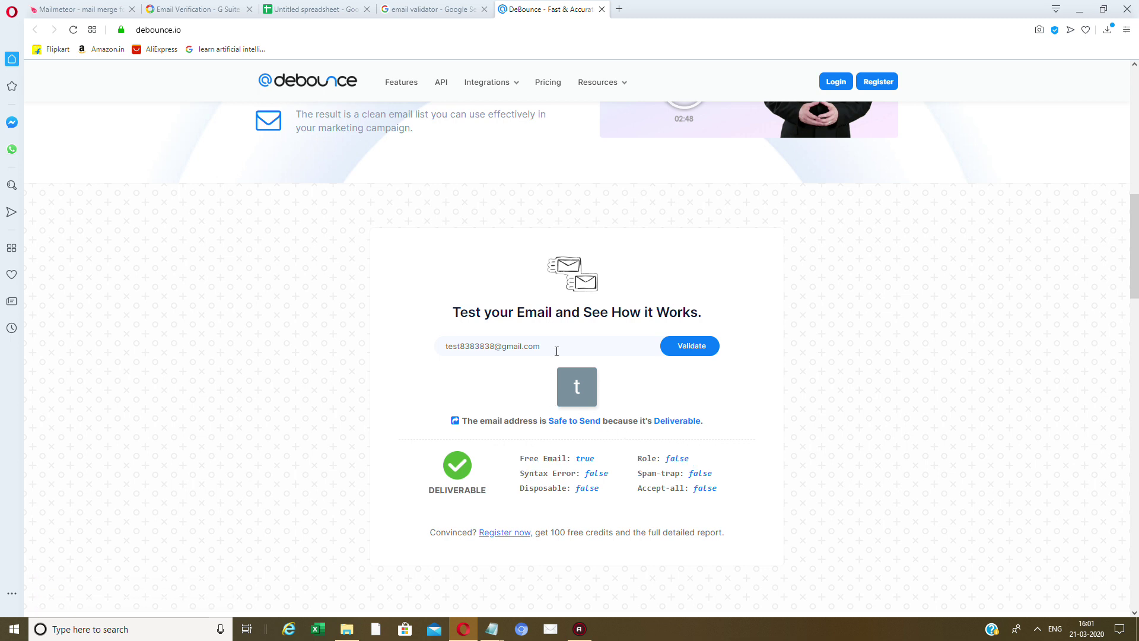
left_click(484, 347)
type("888383hjejdjcjdjcjsjcsjjdf")
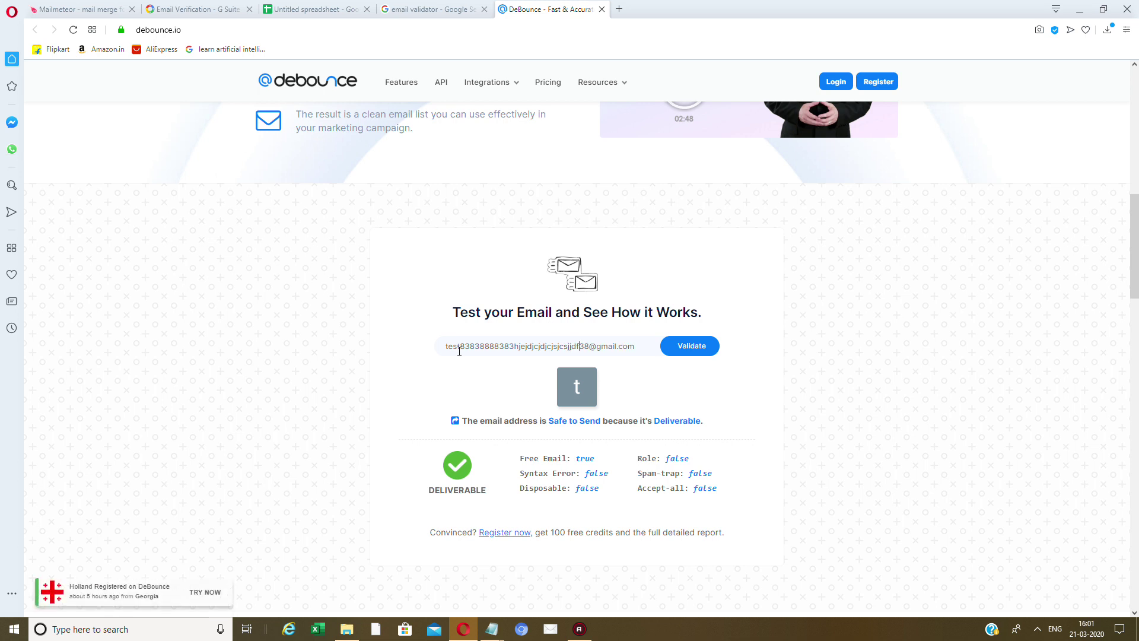
left_click(716, 345)
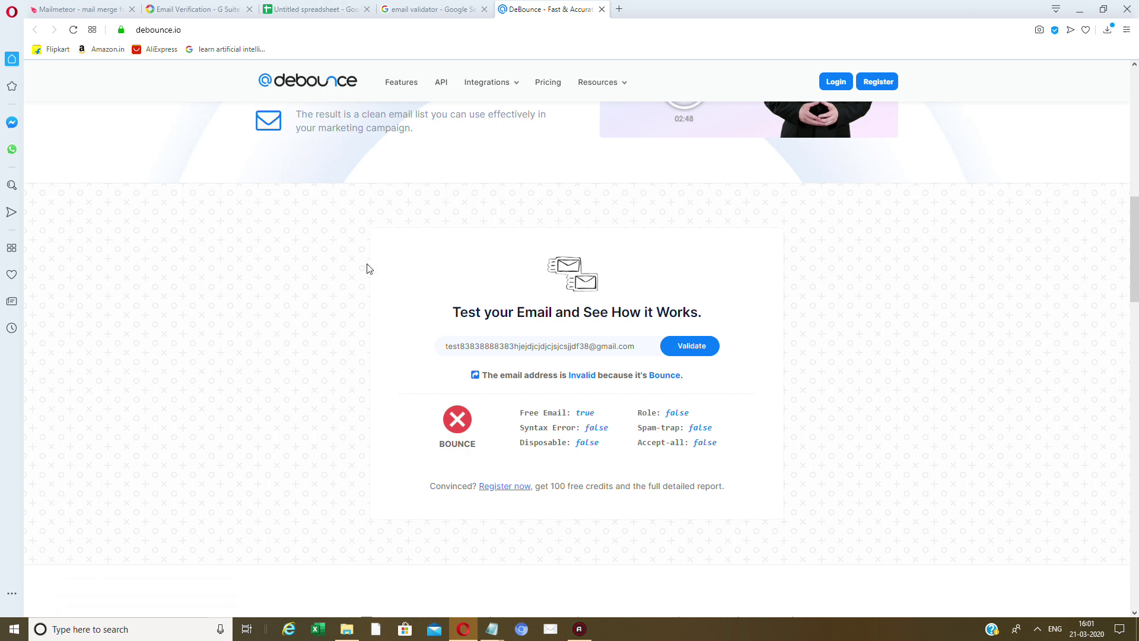
Select the padded address, then highlight the homepage sentence about eliminating bad emails.
left_click_drag(637, 353, 32, 107)
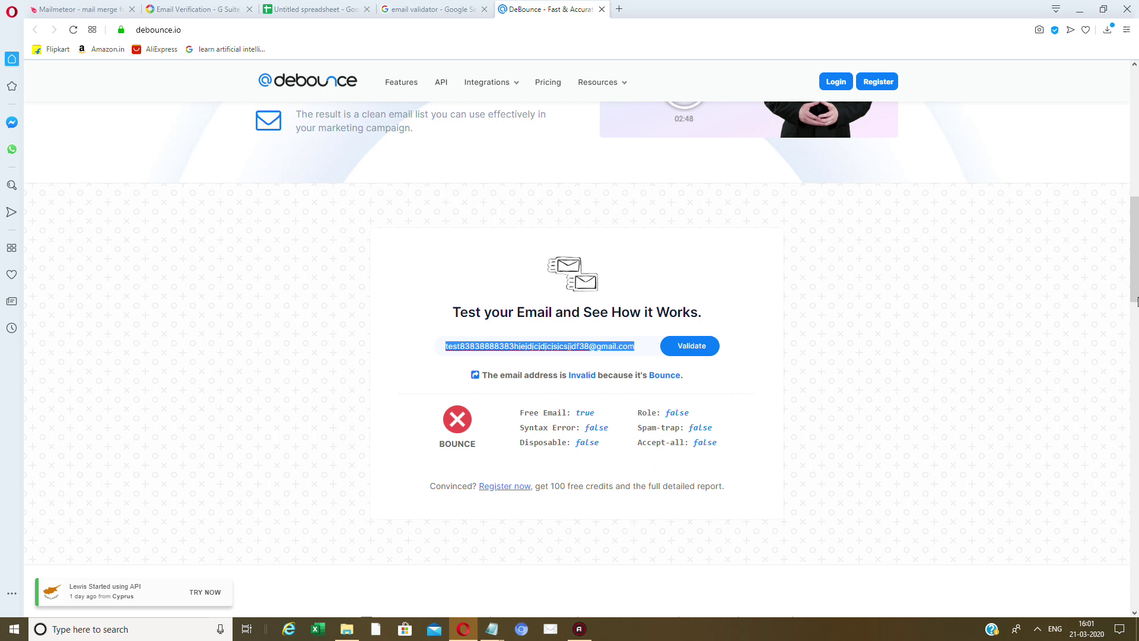
scroll(1137, 301, "up", 10)
scroll(1138, 319, "down", 9)
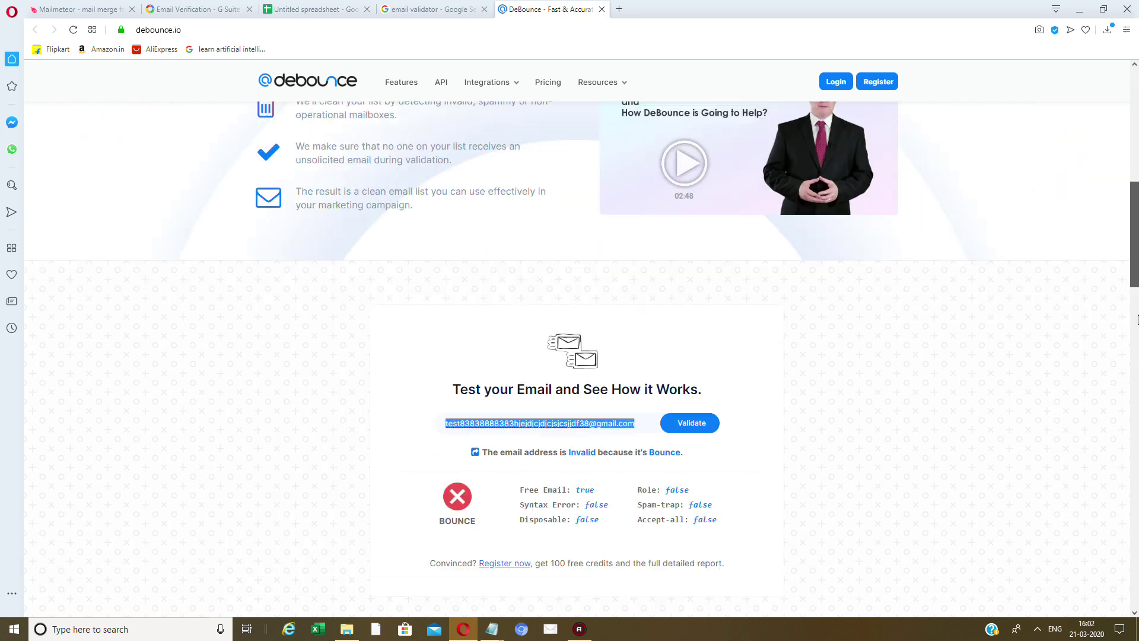
scroll(1137, 320, "up", 10)
left_click_drag(645, 248, 794, 275)
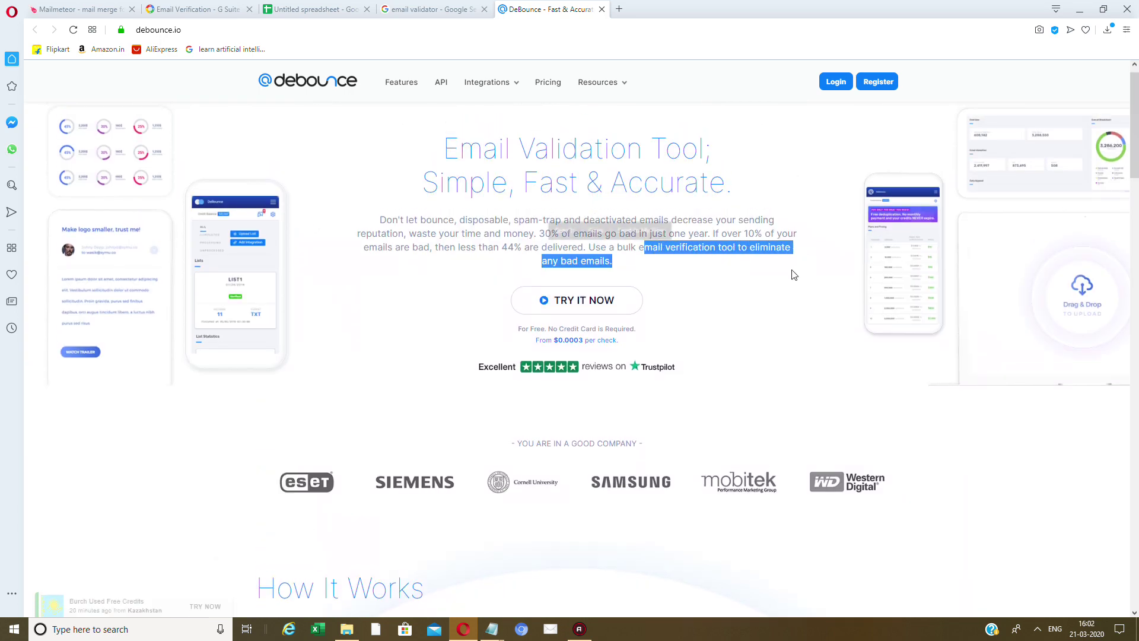
left_click(773, 304)
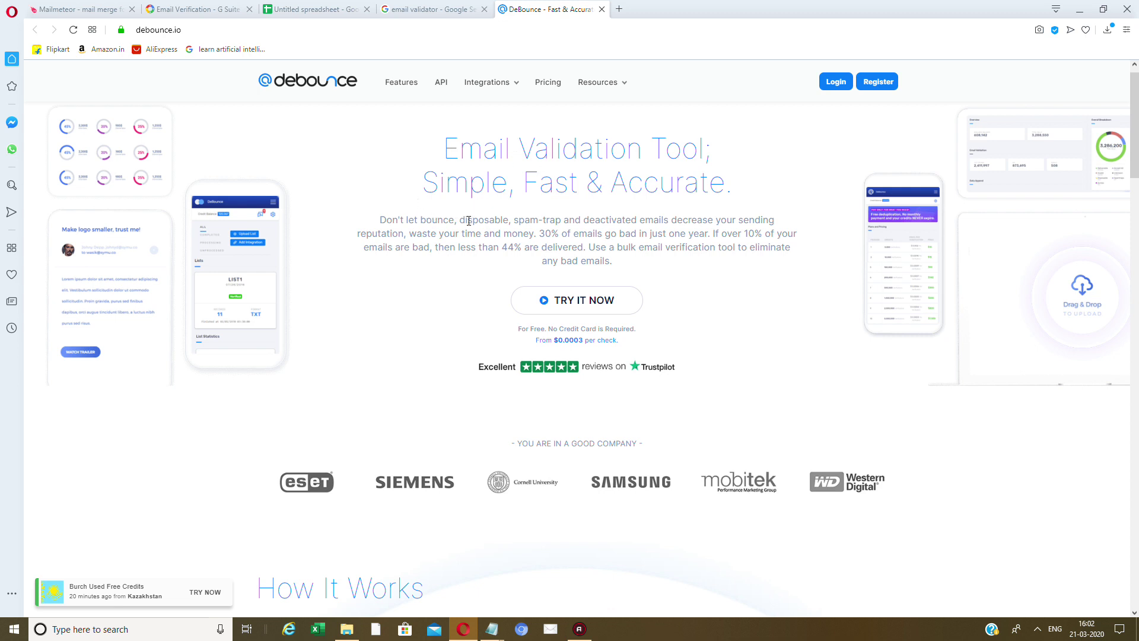
left_click_drag(466, 220, 482, 234)
left_click_drag(670, 221, 704, 223)
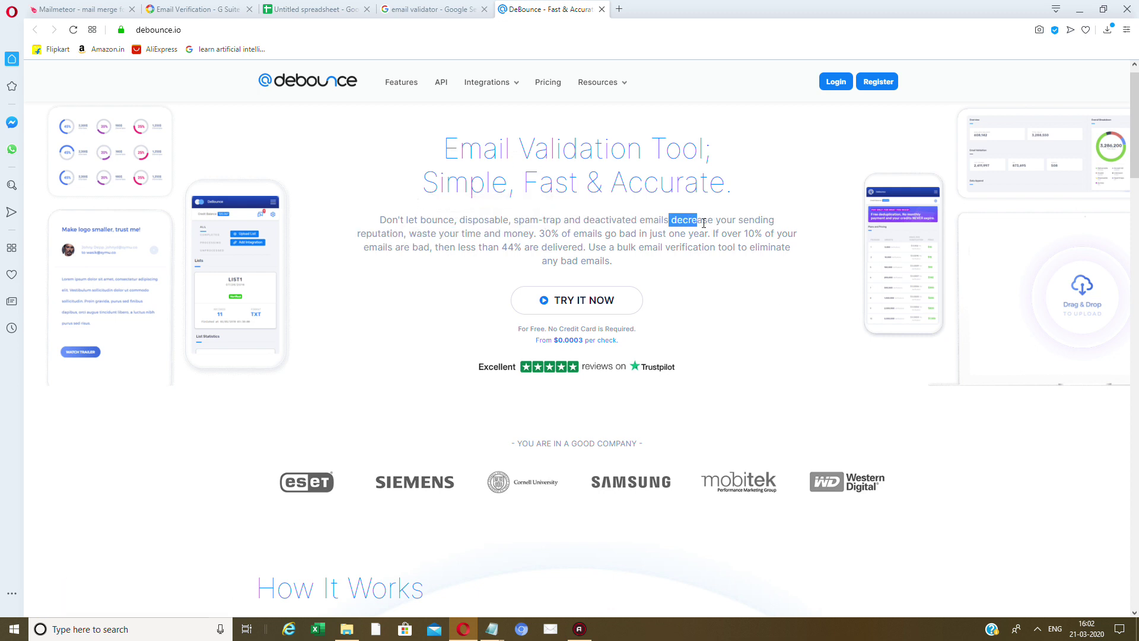
left_click(682, 236)
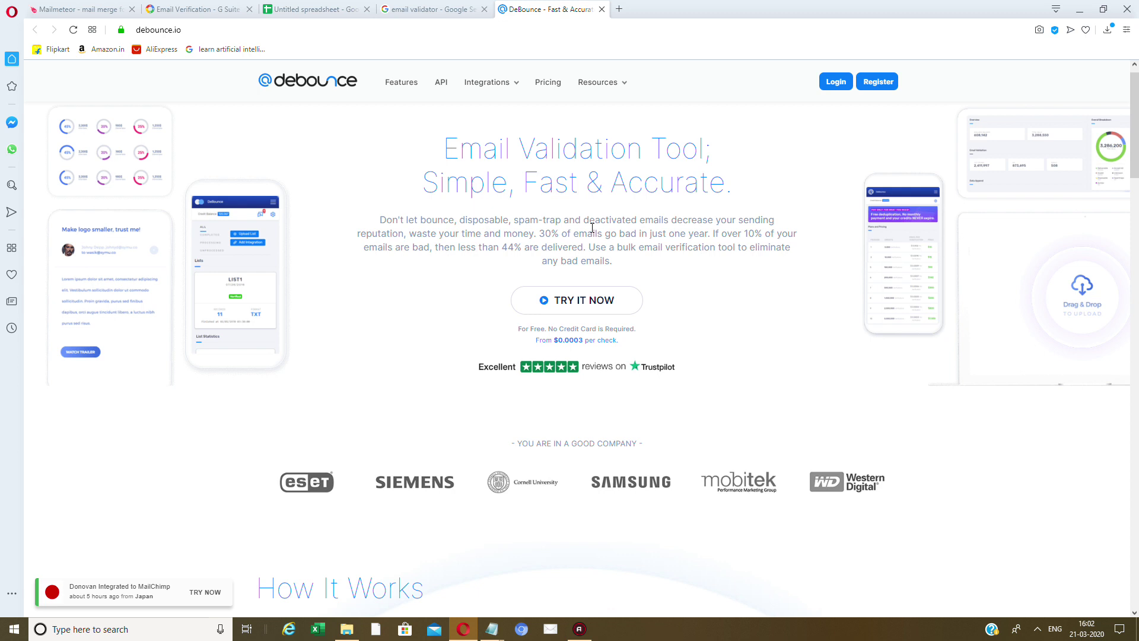
left_click_drag(652, 232, 725, 248)
left_click(758, 265)
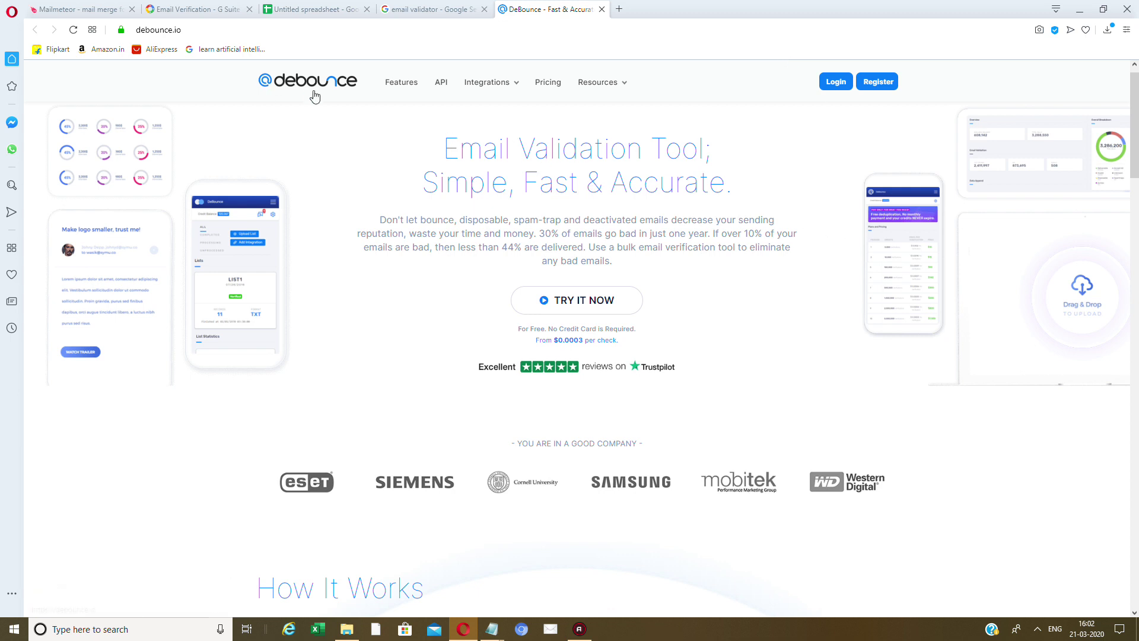
Scroll down to the 'Features that make your list clean!' grid and highlight Minimize Bouncing.
scroll(434, 244, "down", 4)
scroll(433, 243, "down", 8)
scroll(431, 235, "up", 6)
scroll(430, 234, "down", 15)
scroll(432, 218, "up", 2)
scroll(432, 219, "down", 1)
scroll(433, 229, "down", 1)
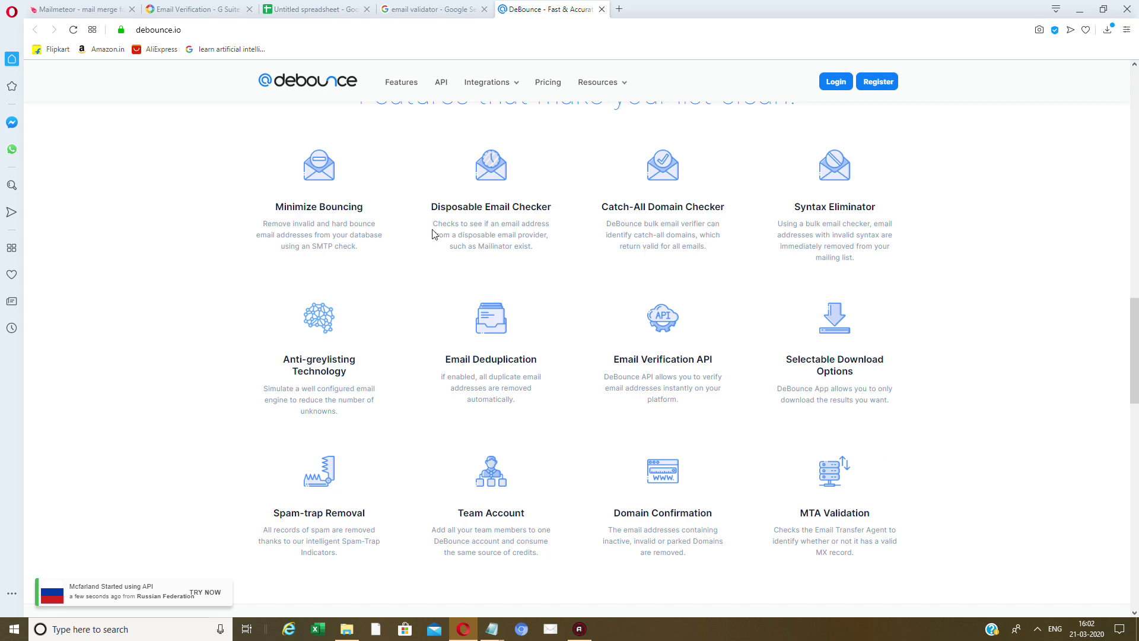
scroll(435, 237, "up", 2)
scroll(436, 243, "down", 1)
left_click_drag(286, 219, 722, 226)
left_click(371, 217)
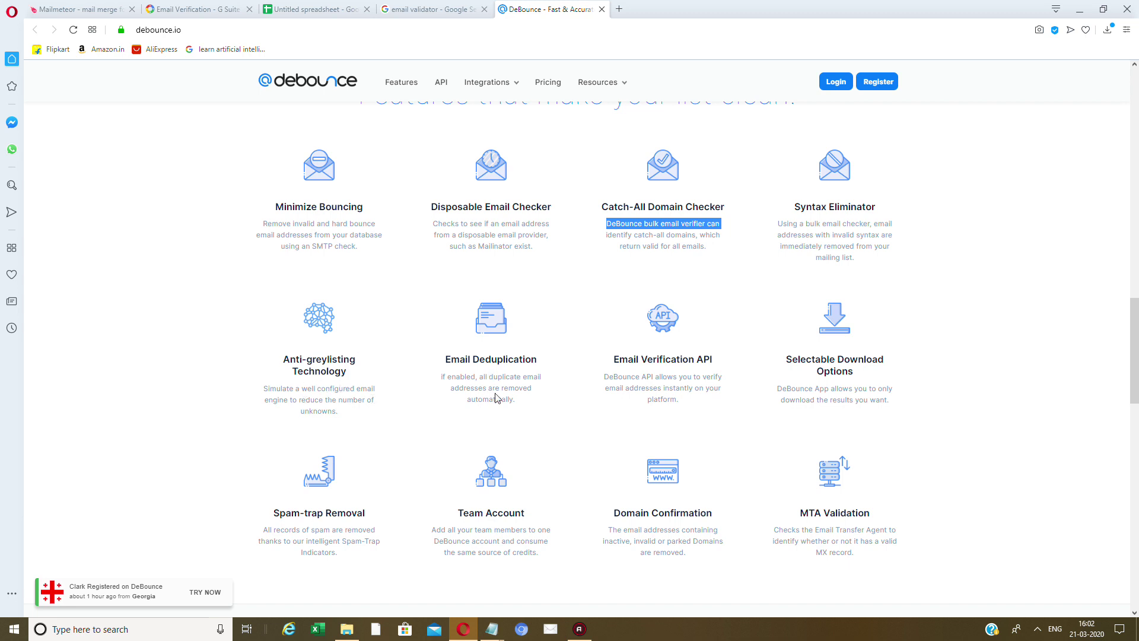
Highlight the Email Deduplication, Email Verification API, Selectable Download Options and Domain Confirmation descriptions.
left_click_drag(515, 400, 483, 372)
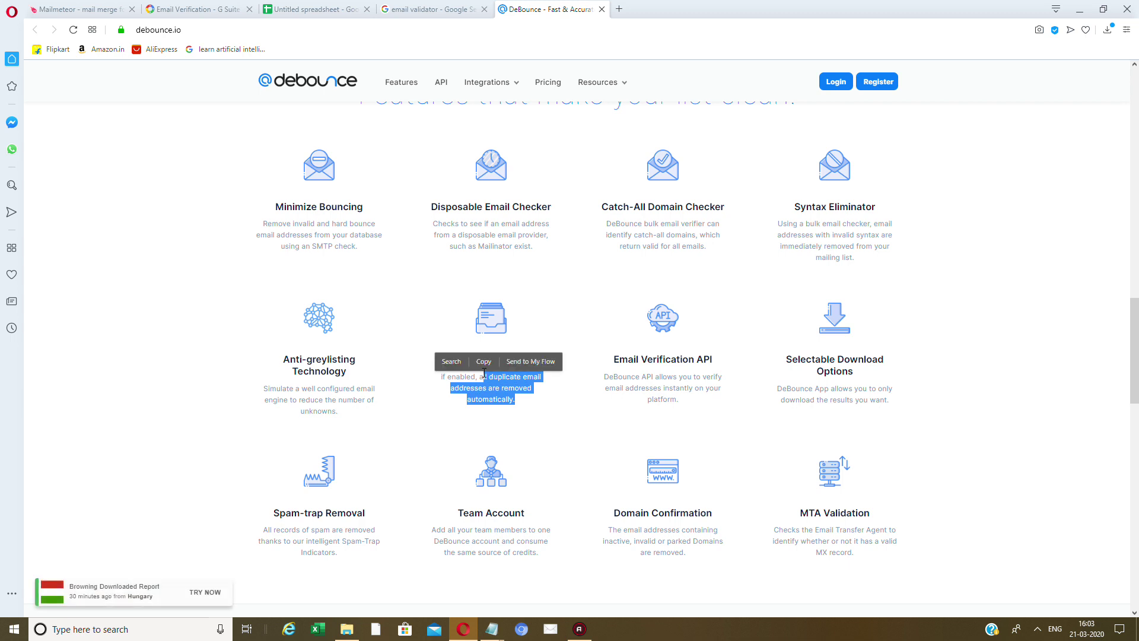
left_click(724, 349)
left_click_drag(694, 408, 694, 410)
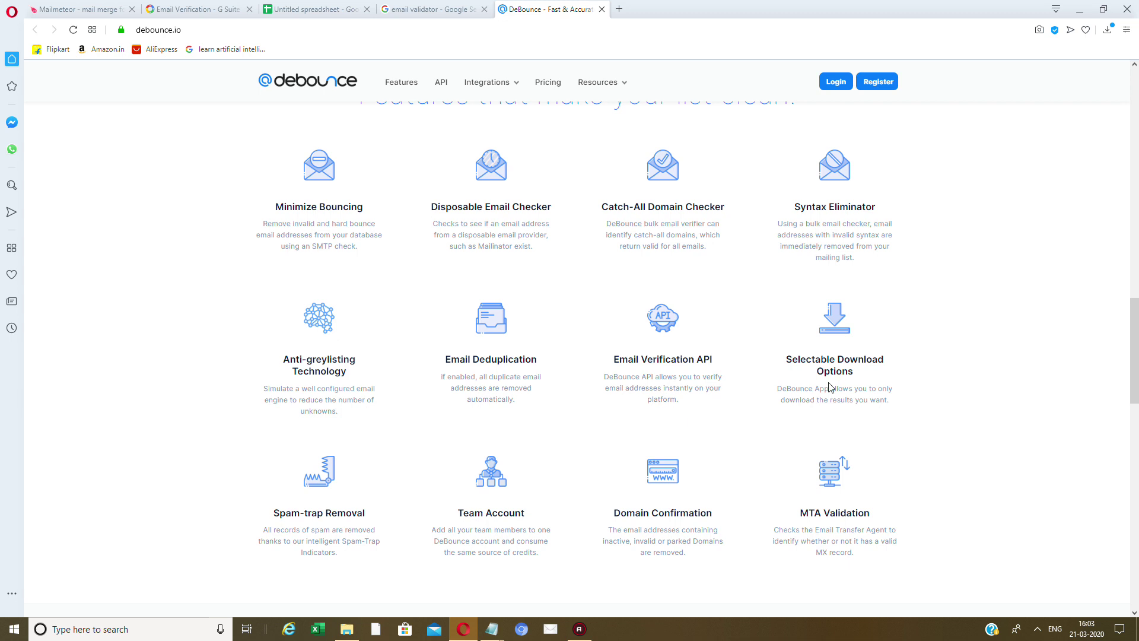
left_click_drag(800, 391, 918, 389)
left_click(787, 423)
scroll(787, 422, "down", 1)
scroll(787, 423, "down", 1)
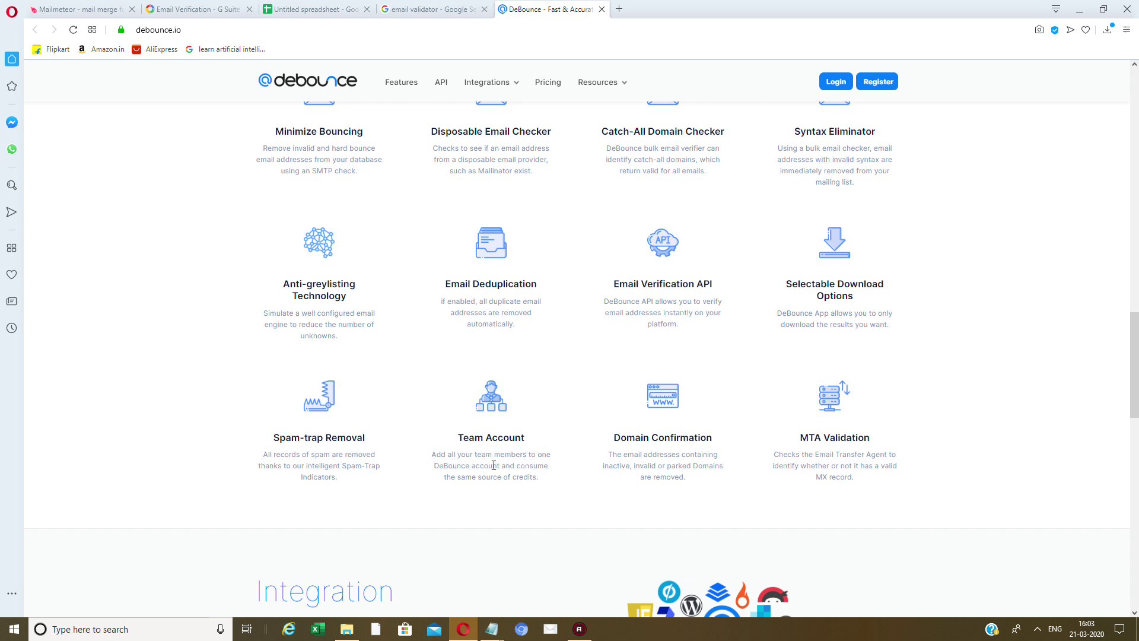
left_click_drag(612, 455, 723, 473)
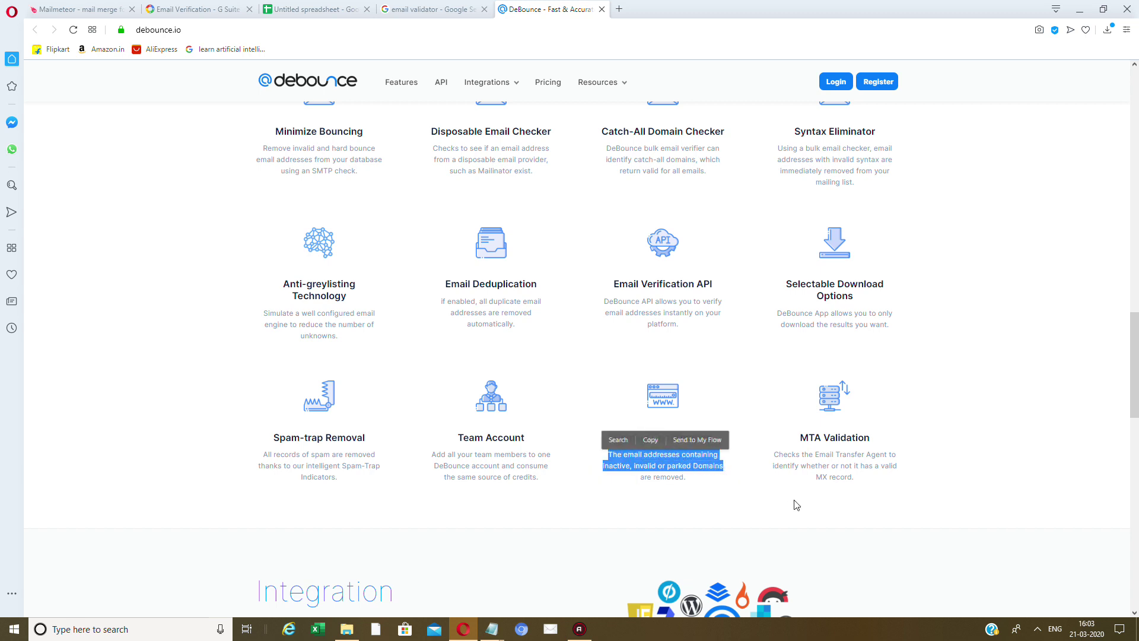
left_click(809, 481)
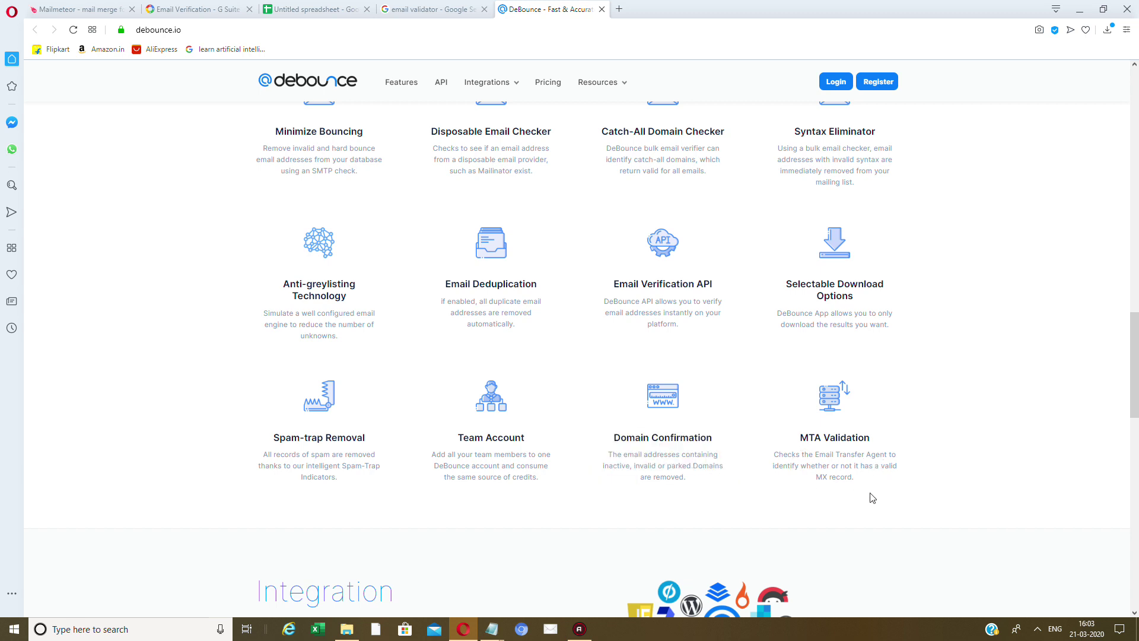
Scroll through the Integration and 'How Easy is to Use' sections, then back to the hero.
scroll(867, 480, "down", 8)
scroll(857, 476, "up", 2)
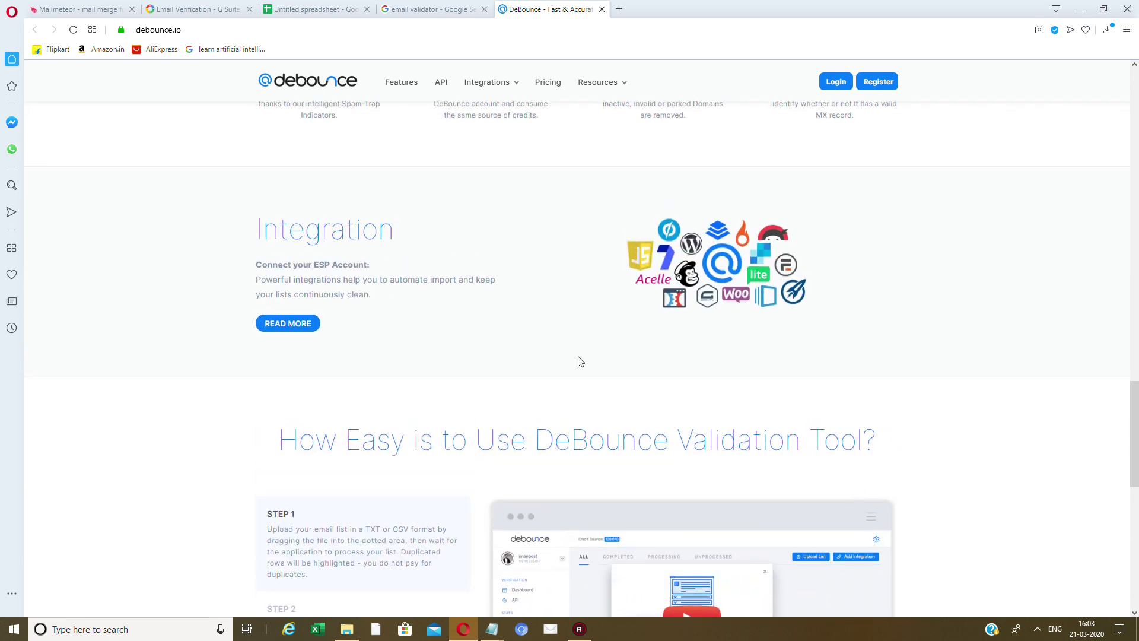
scroll(580, 361, "down", 4)
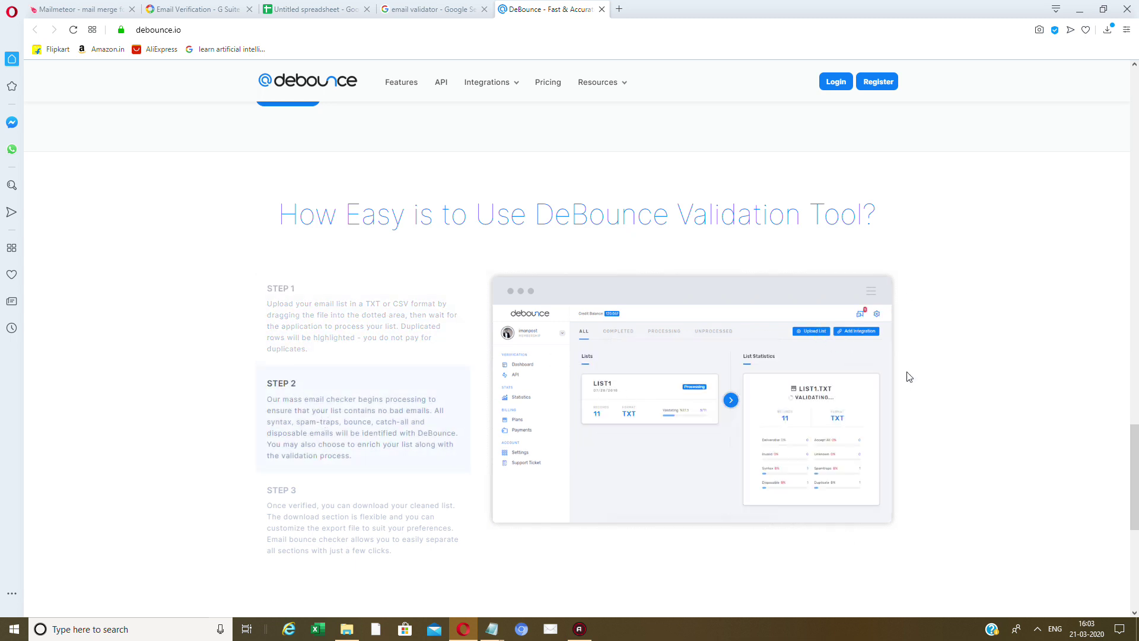
scroll(872, 354, "up", 3)
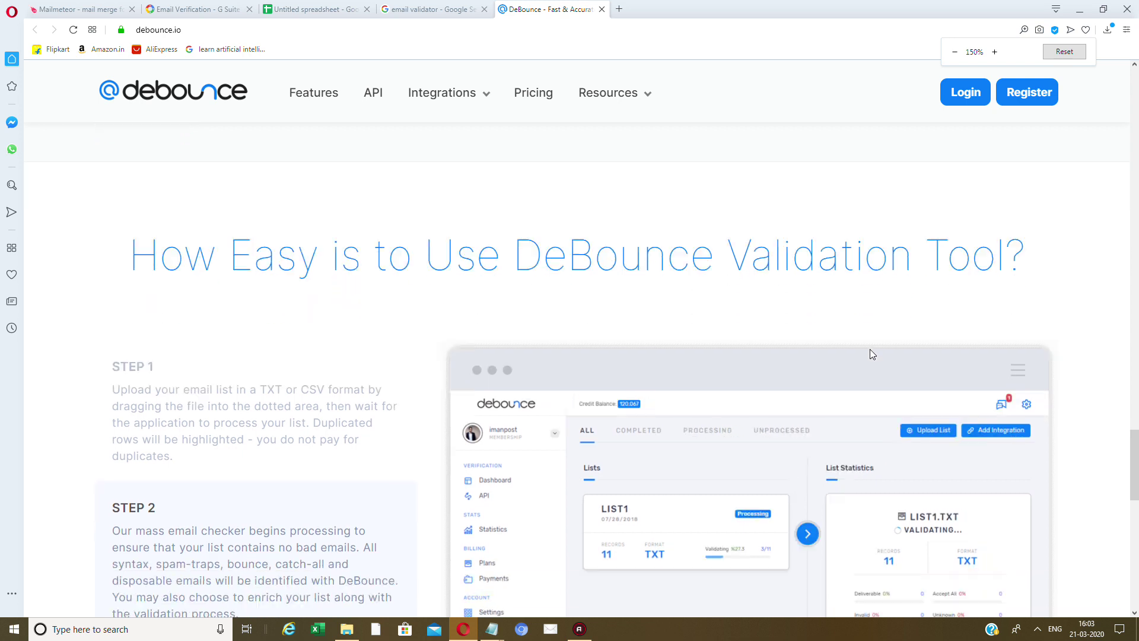
scroll(875, 390, "down", 1)
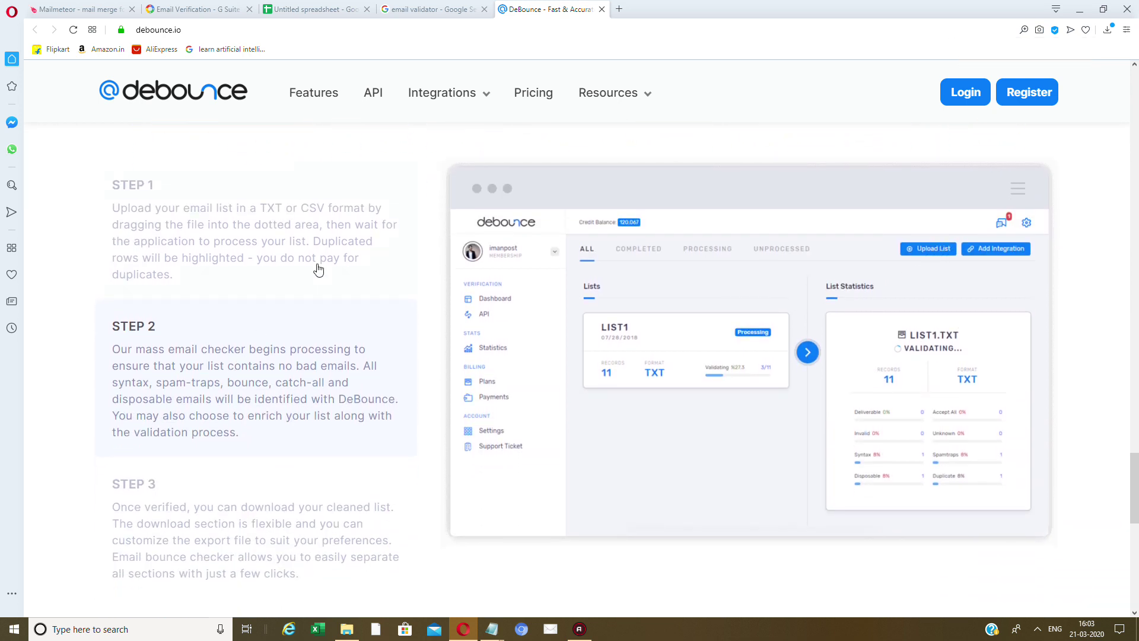
scroll(287, 454, "down", 9)
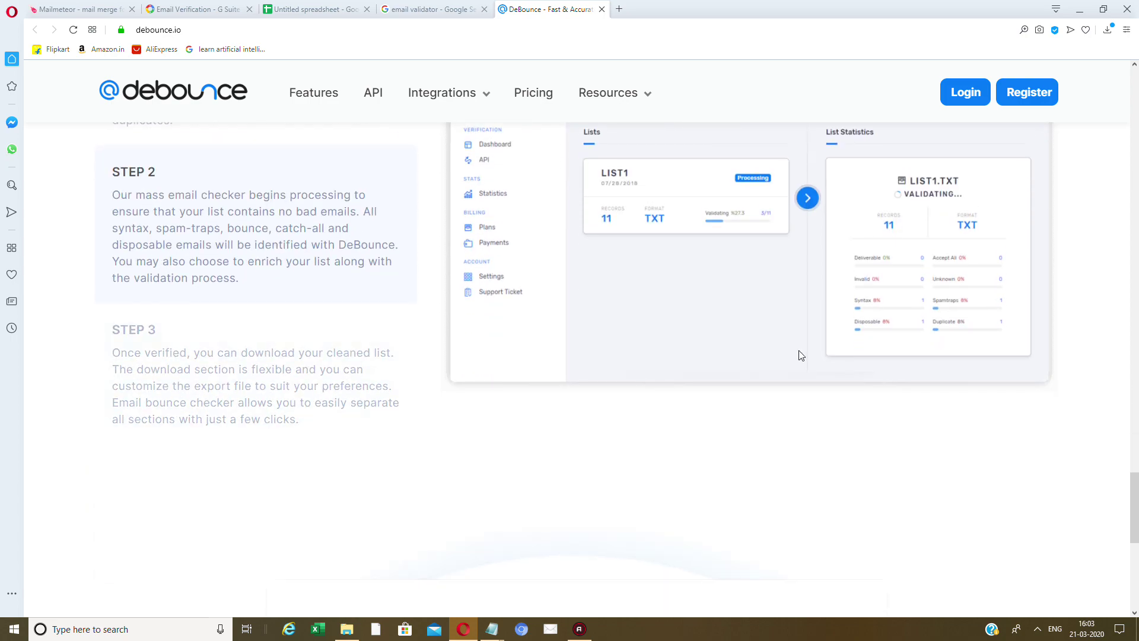
scroll(486, 466, "up", 15)
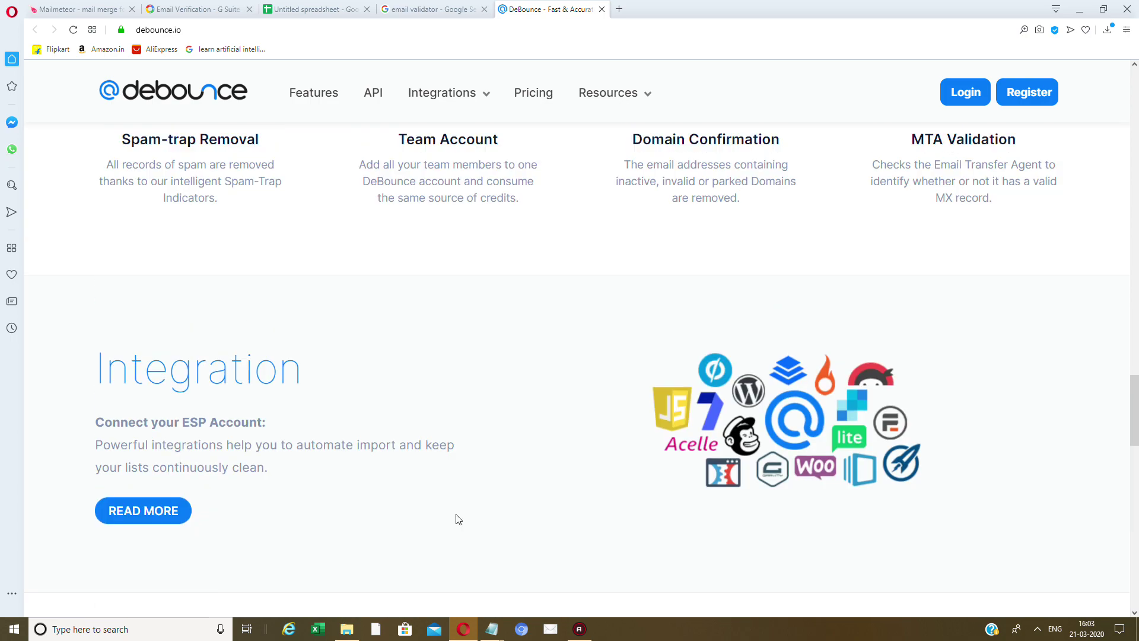
scroll(439, 475, "up", 5)
scroll(427, 460, "down", 3, "ctrl")
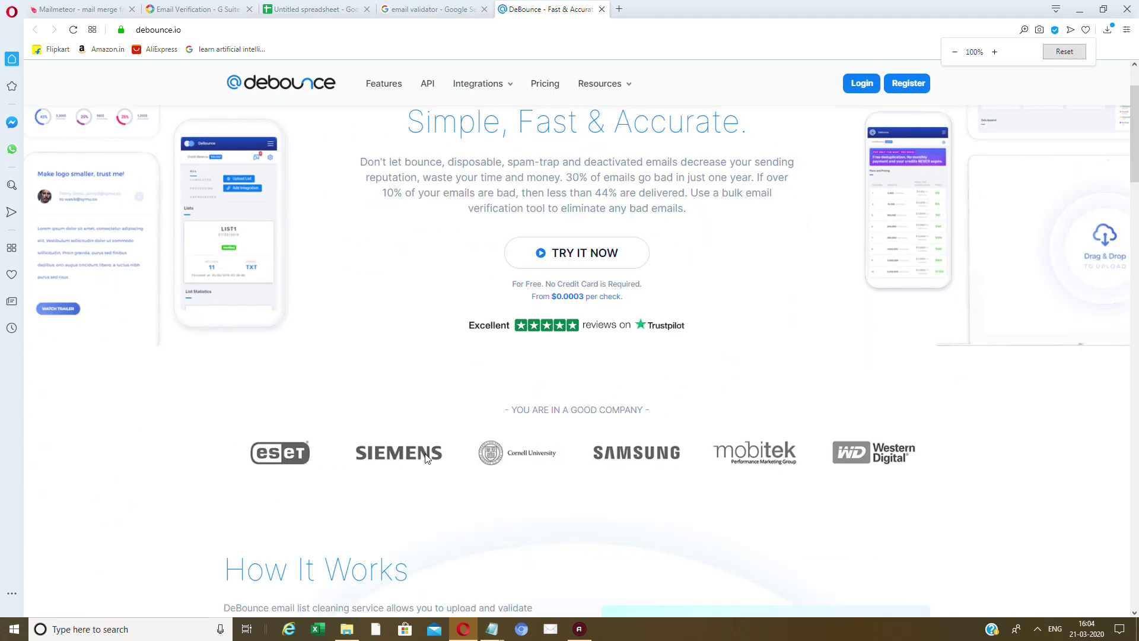
scroll(486, 417, "up", 2)
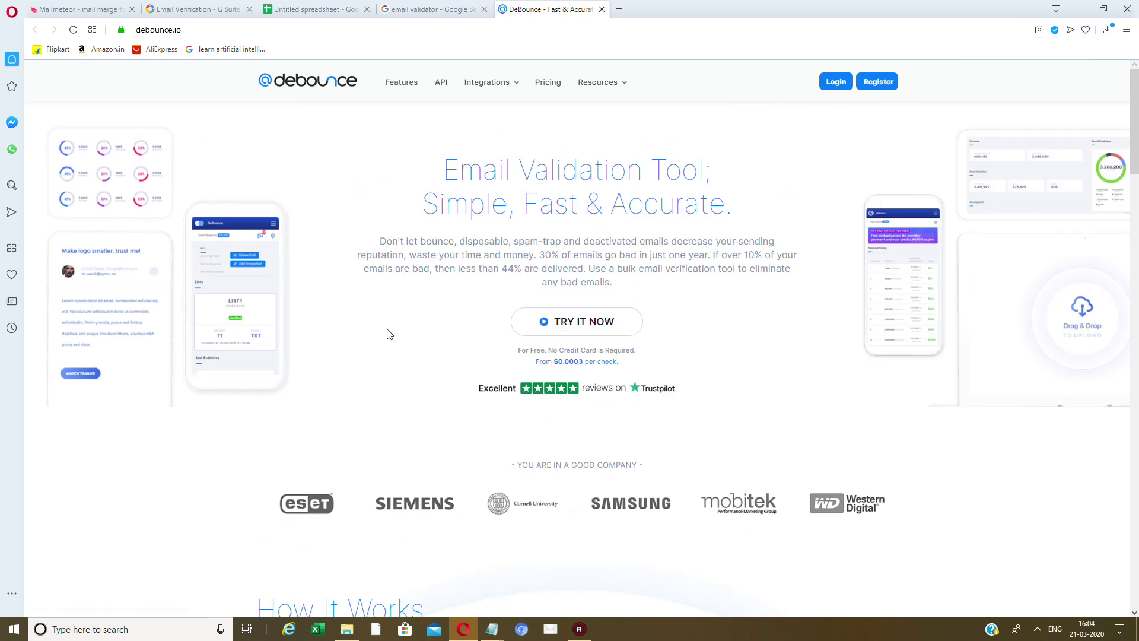
left_click_drag(458, 159, 700, 205)
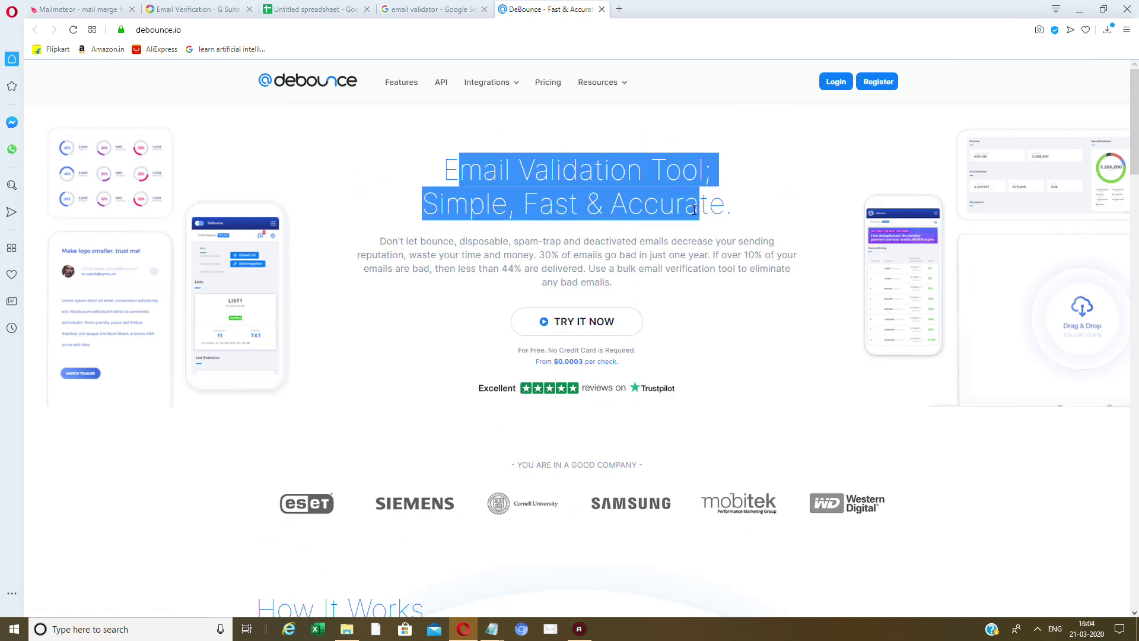
left_click_drag(676, 394, 826, 229)
left_click(744, 183)
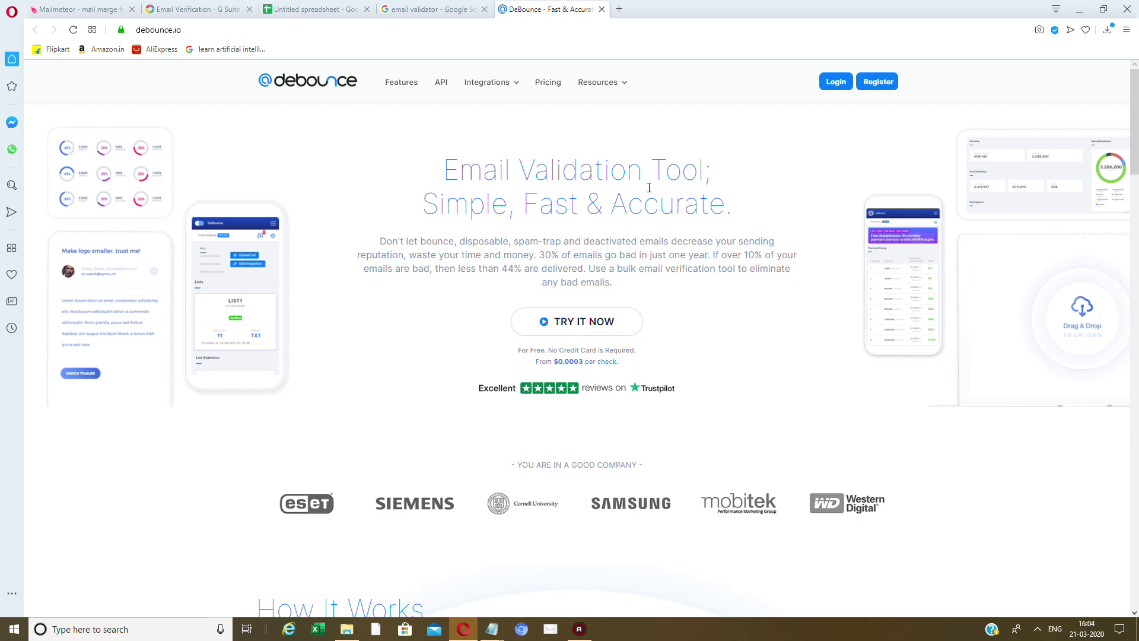